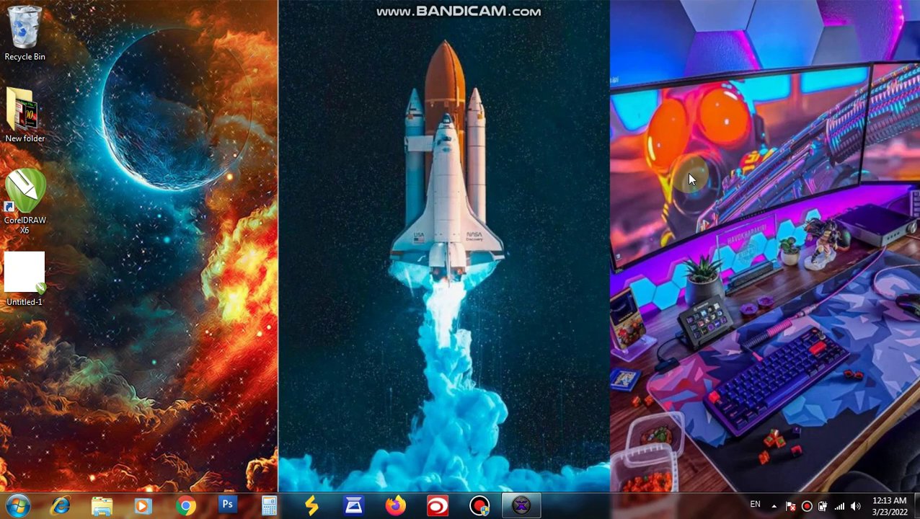
# Open the Untitled-1 drawing from the desktop in CorelDRAW and draw a rectangle about 5.8 by 5.3 inches on the page's upper half
pyautogui.doubleClick(17, 288)
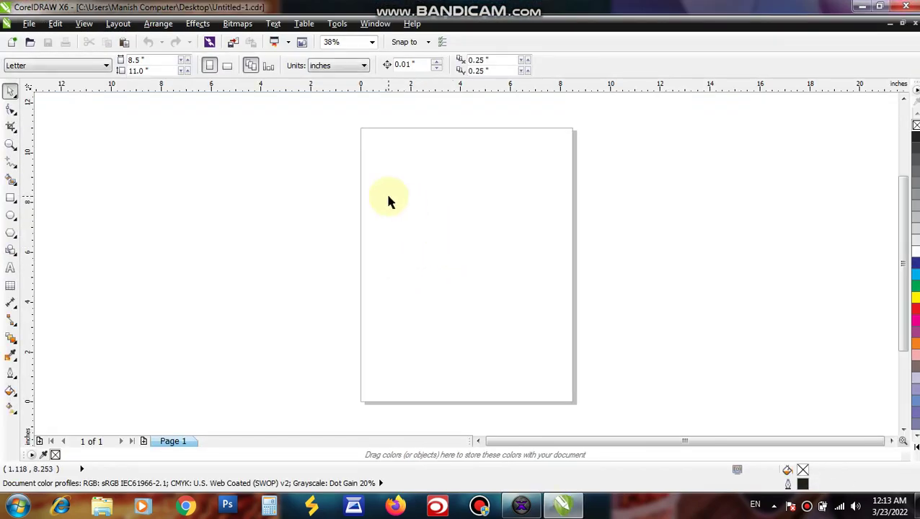
pyautogui.scroll(2, 397, 195)
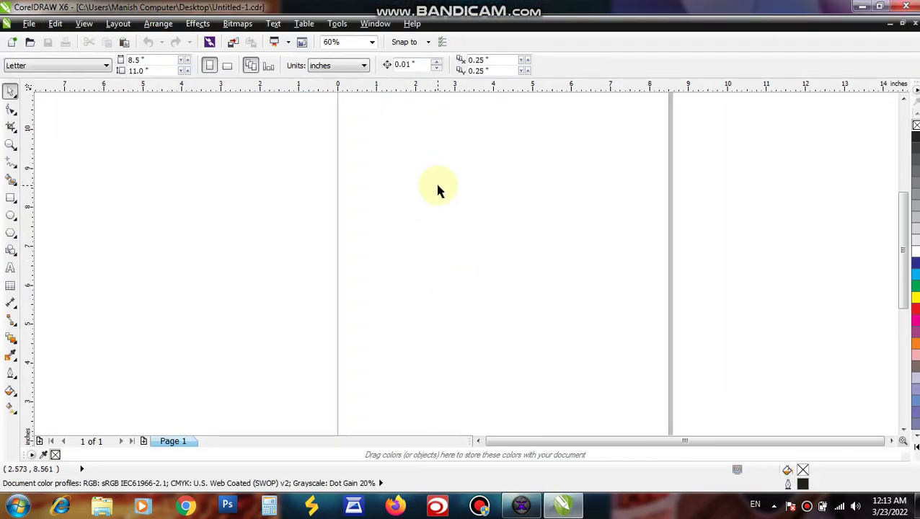
pyautogui.scroll(-5, 447, 207)
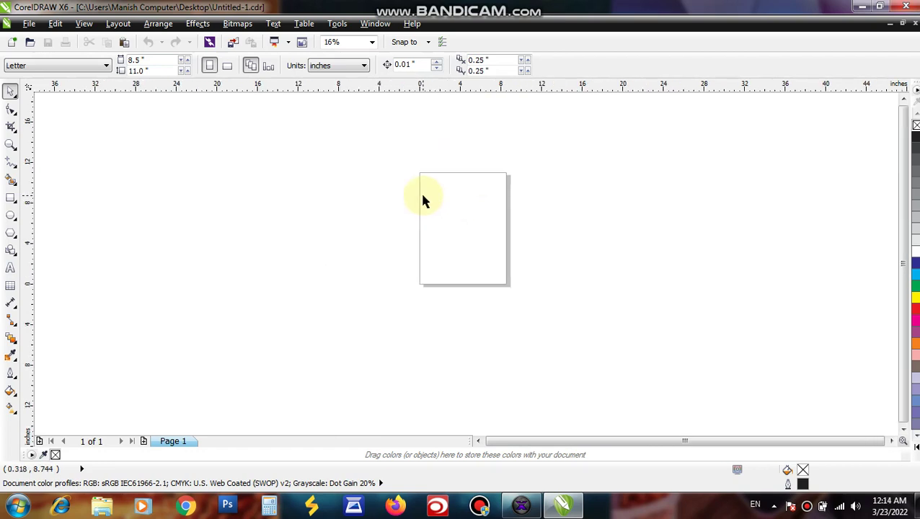
pyautogui.press('F6')
pyautogui.moveTo(430, 187); pyautogui.dragTo(489, 241)
pyautogui.press('space')
pyautogui.scroll(2, 469, 204)
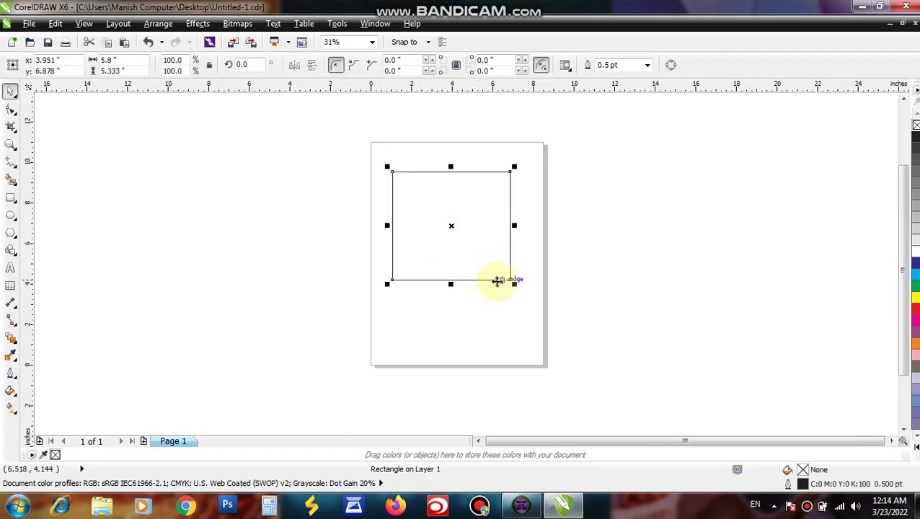
pyautogui.moveTo(451, 283); pyautogui.dragTo(450, 220)
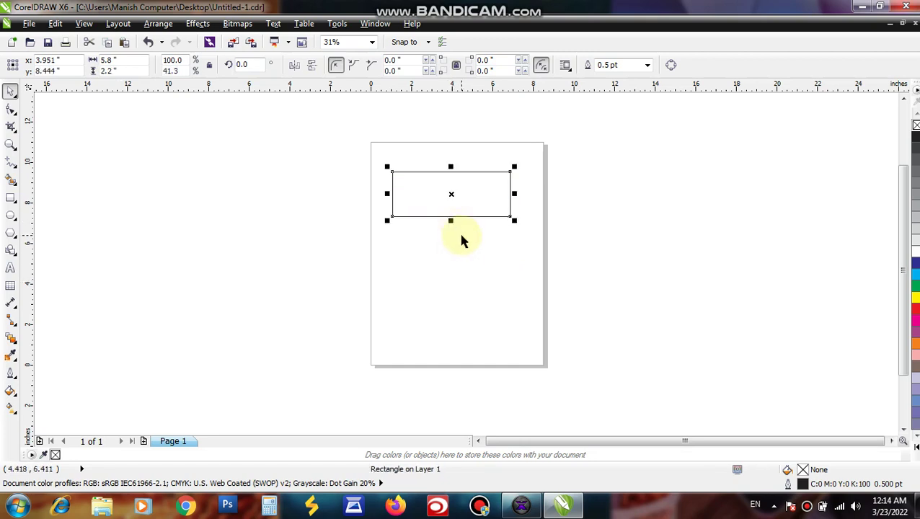
pyautogui.hotkey('ctrl', 'z')
pyautogui.click(274, 161)
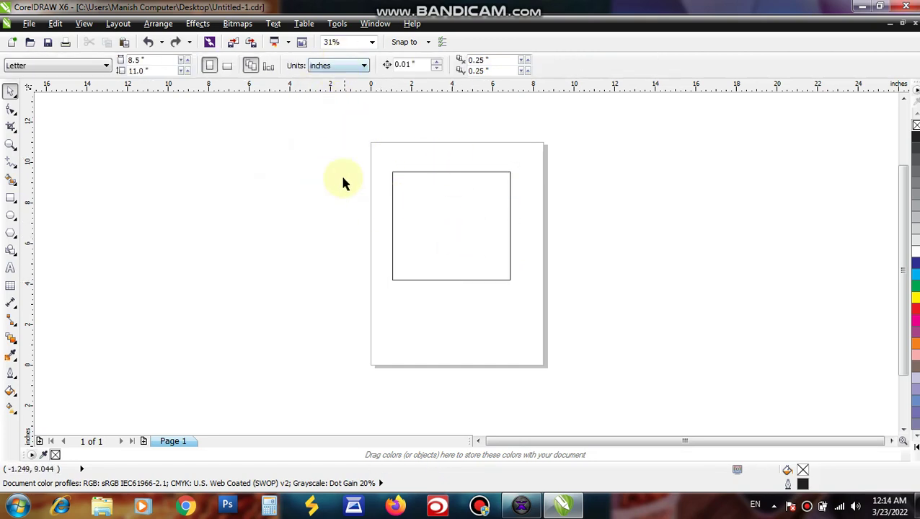
# Resize the rectangle to 3.3366 inches wide and 2.11 inches high
pyautogui.click(407, 194)
pyautogui.click(112, 61)
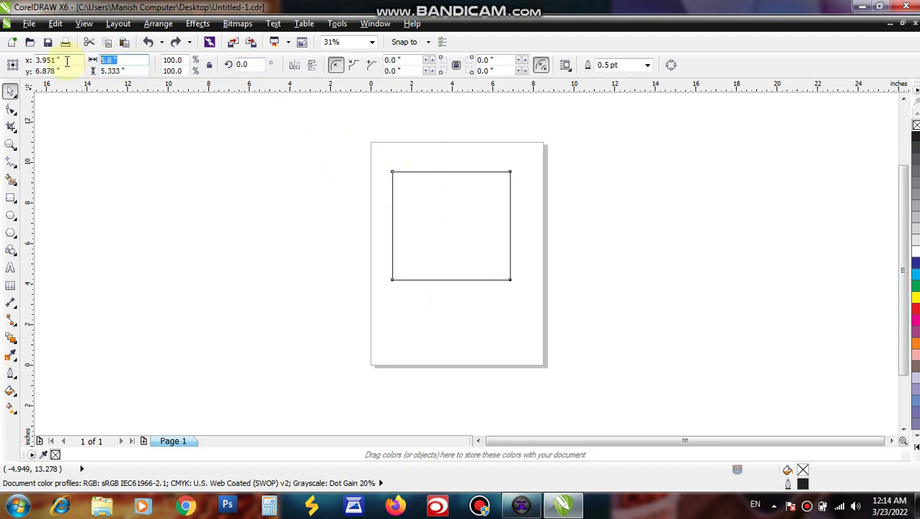
pyautogui.write('3.3366')
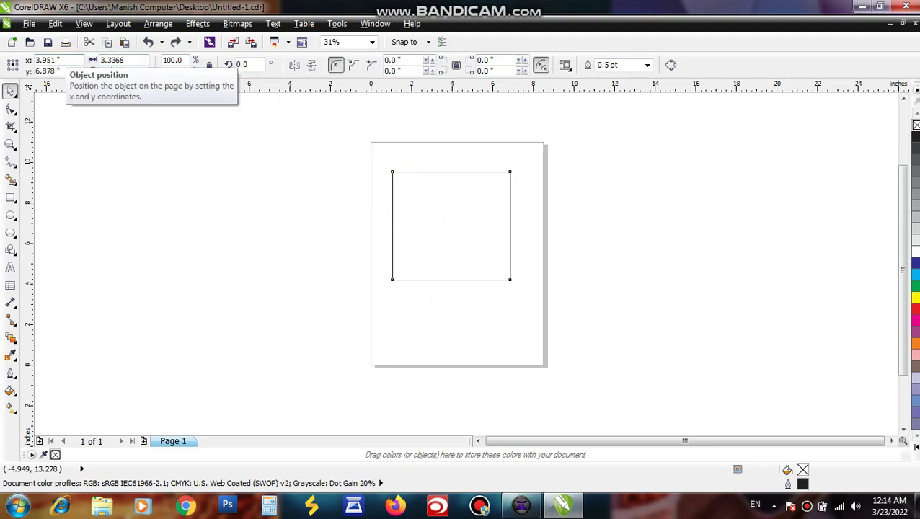
pyautogui.press('Return')
pyautogui.click(507, 289)
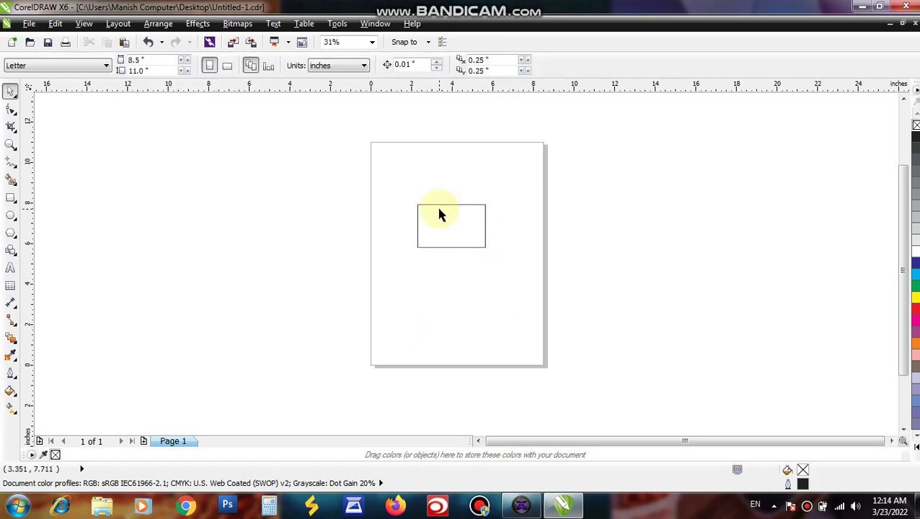
# Copy the rectangle as a strip about 0.14 inch high along its upper edge and fill the strip with dark blue
pyautogui.scroll(4, 440, 214)
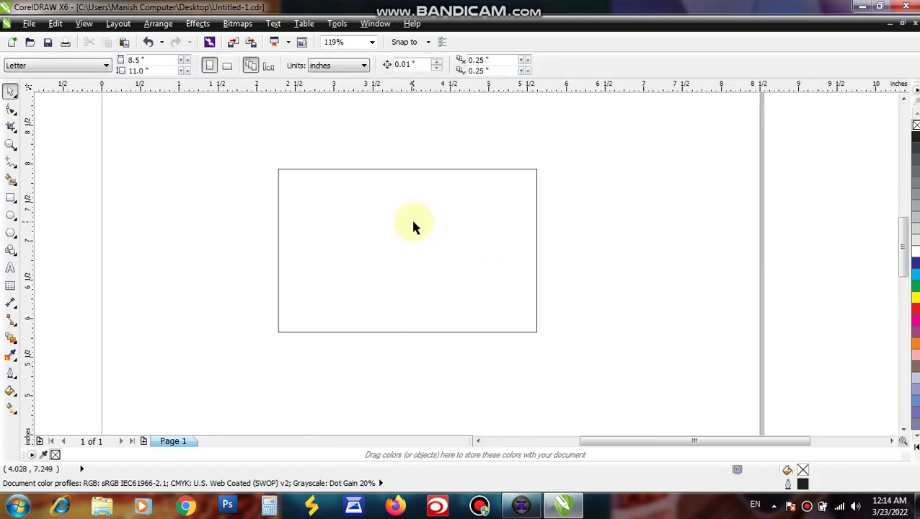
pyautogui.scroll(-1, 414, 227)
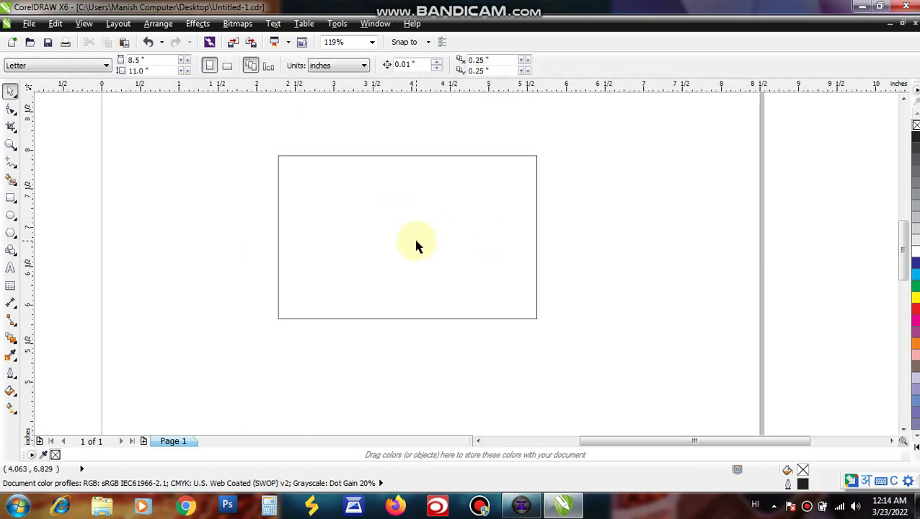
pyautogui.click(407, 319)
pyautogui.moveTo(406, 326); pyautogui.dragTo(408, 176)
pyautogui.click(915, 263)
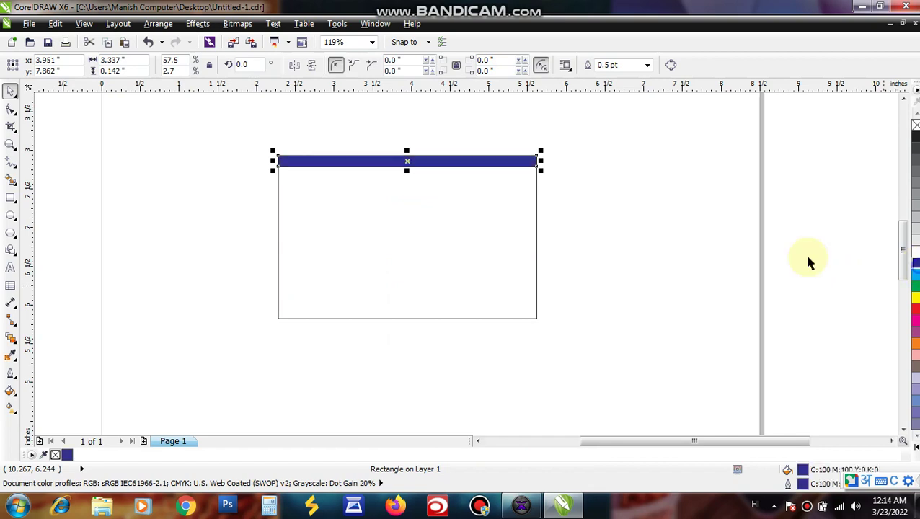
# Create a second dark blue band about 0.64 inch high along the lower edge of the rectangle, matching its full width
pyautogui.click(471, 227)
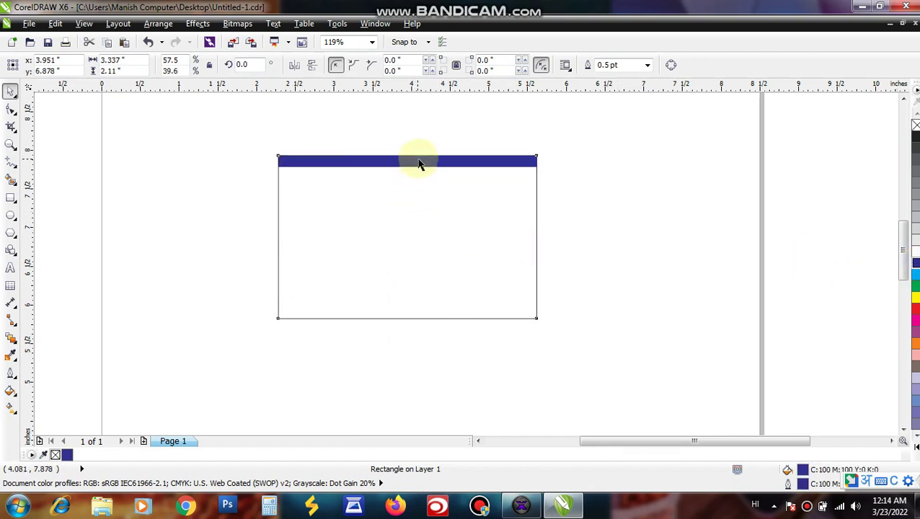
pyautogui.click(413, 164)
pyautogui.click(604, 155)
pyautogui.moveTo(562, 179); pyautogui.dragTo(168, 117)
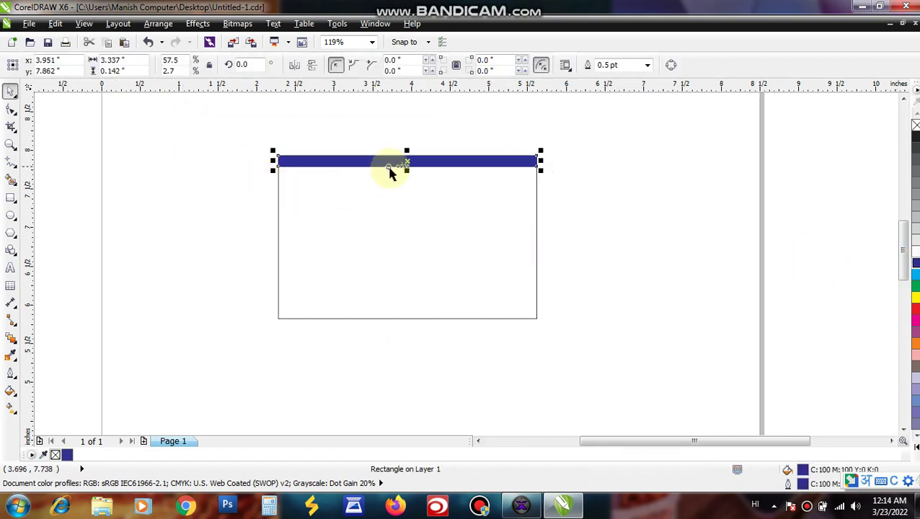
pyautogui.moveTo(390, 166); pyautogui.dragTo(413, 268)
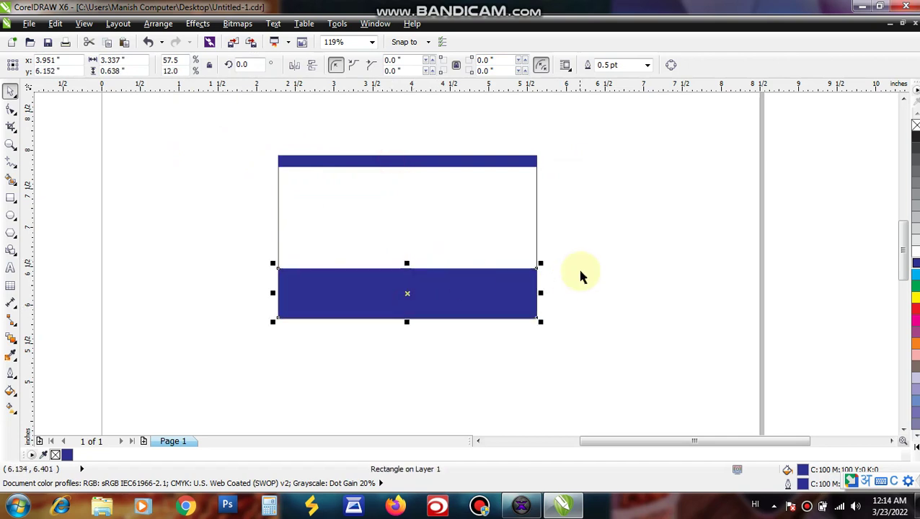
pyautogui.click(578, 267)
pyautogui.hscroll(-1, 537, 253)
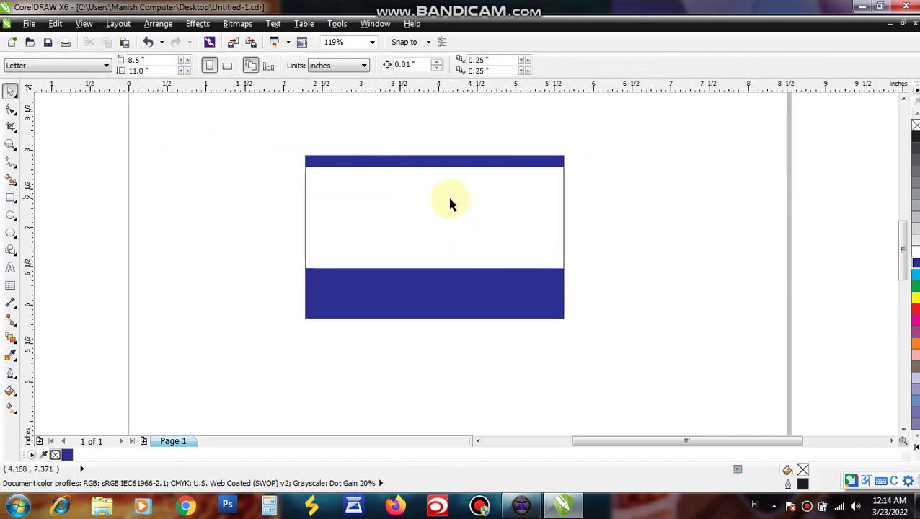
# Start an artistic text object in the white area between the blue bands using the Kruti Dev 060 font
pyautogui.press('F8')
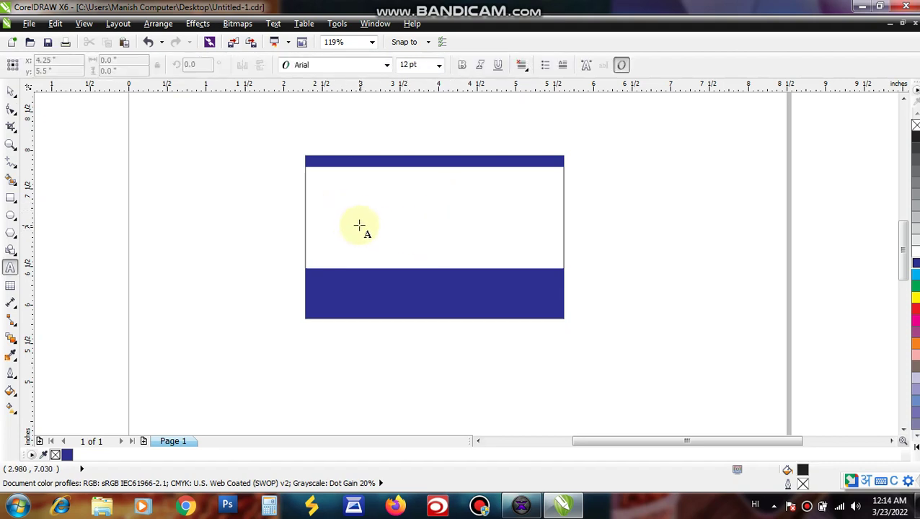
pyautogui.click(353, 221)
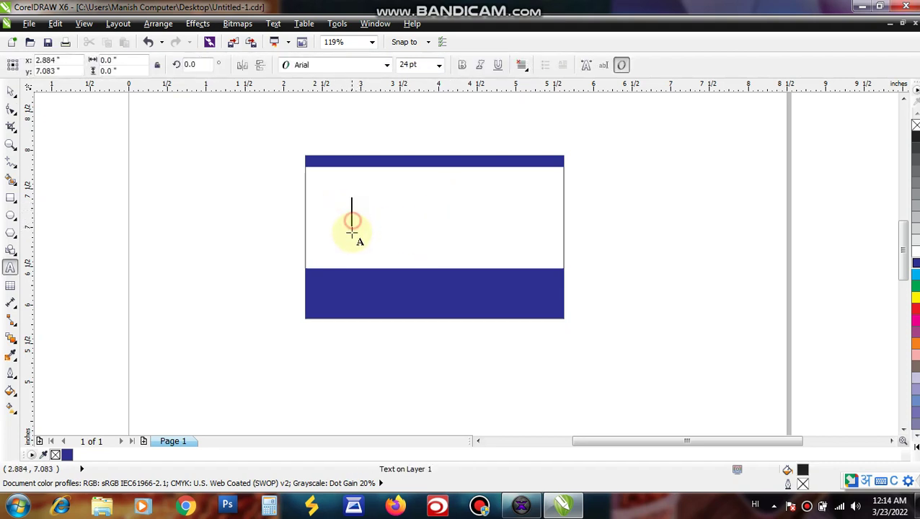
pyautogui.click(385, 66)
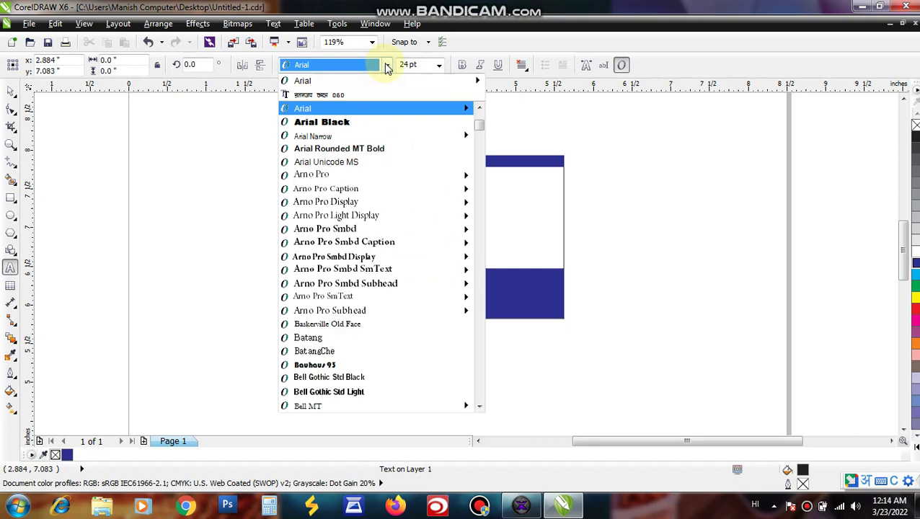
pyautogui.click(353, 96)
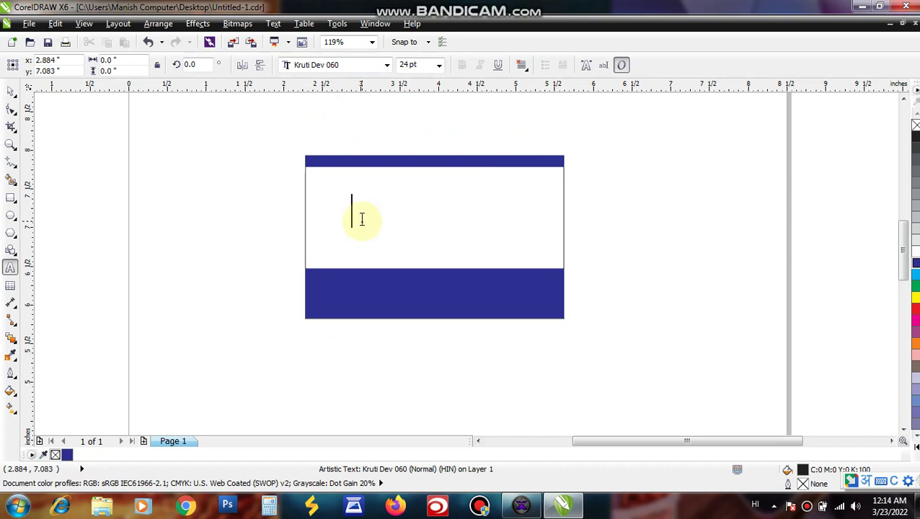
# Switch the keyboard input from Hindi to English and enter the sample word "सीान" in the white area
pyautogui.scroll(2, 362, 219)
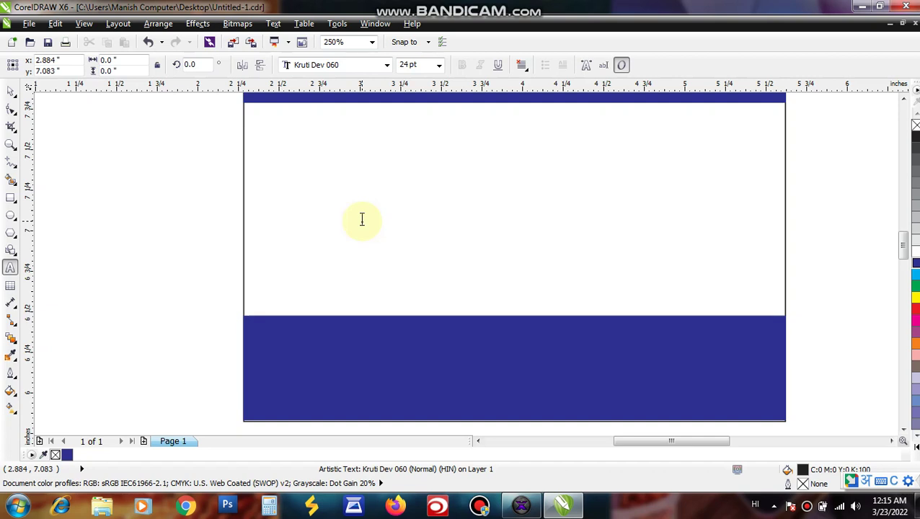
pyautogui.write('L')
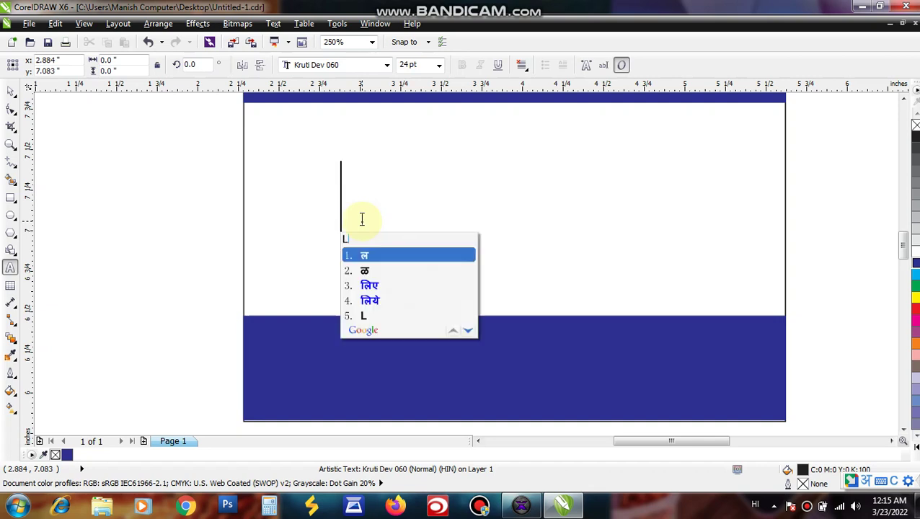
pyautogui.hotkey('alt', 'shift')
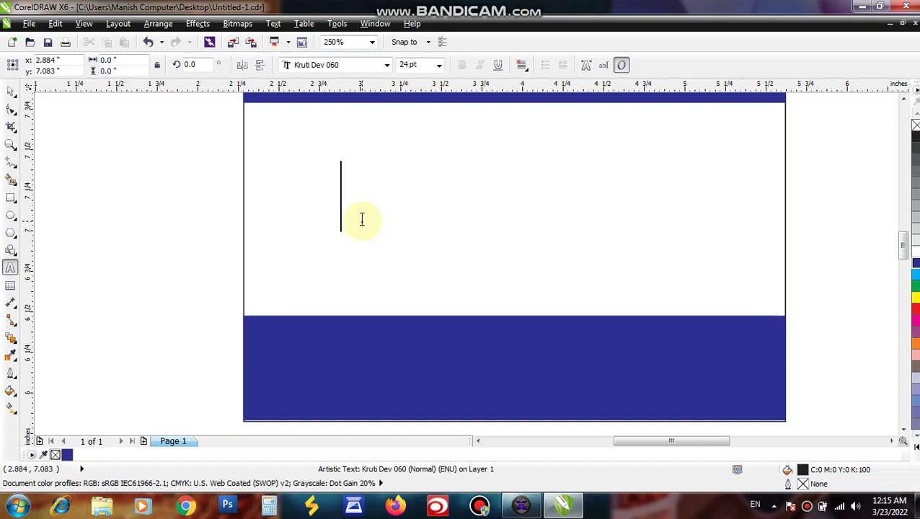
pyautogui.write("V'k")
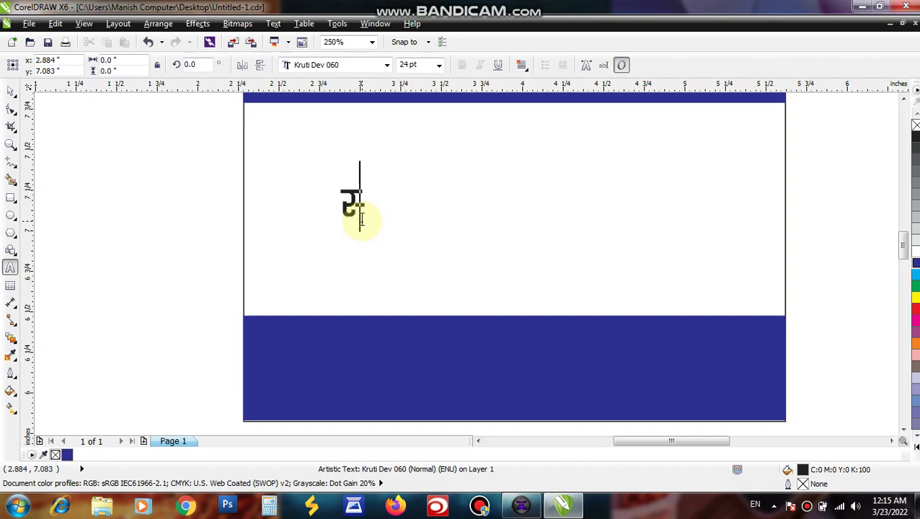
pyautogui.write('u')
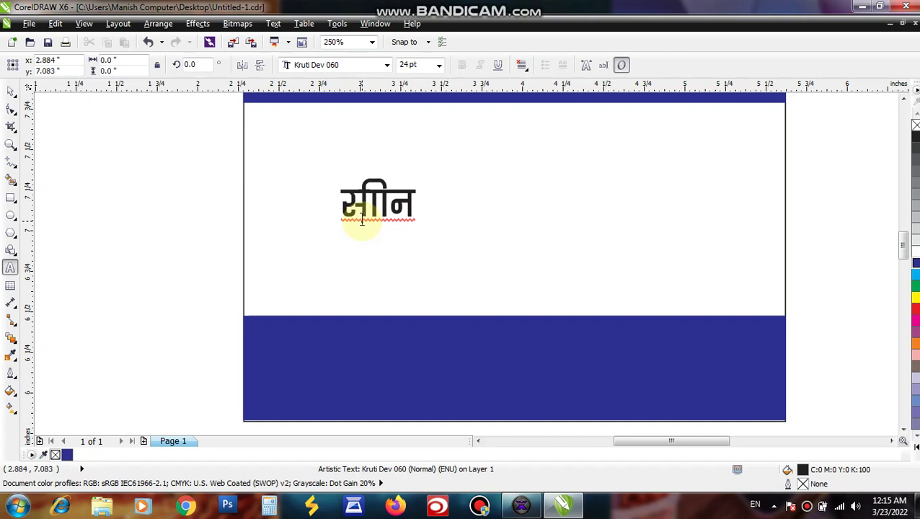
# Duplicate the sample word so two copies are stacked, and replace the lower copy's text with a Hindi first name
pyautogui.hotkey('ctrl', 'space')
pyautogui.moveTo(359, 213); pyautogui.dragTo(359, 168)
pyautogui.hotkey('ctrl', 'v')
pyautogui.doubleClick(366, 214)
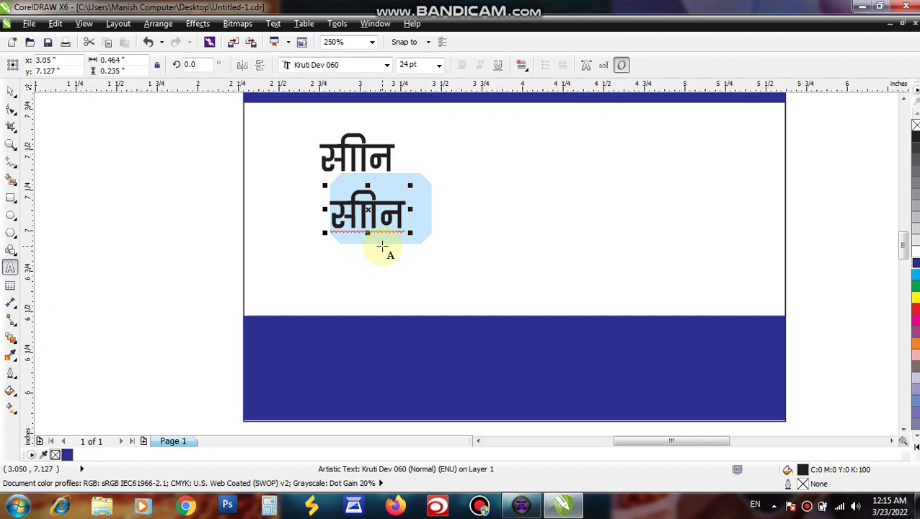
pyautogui.write('lyeku')
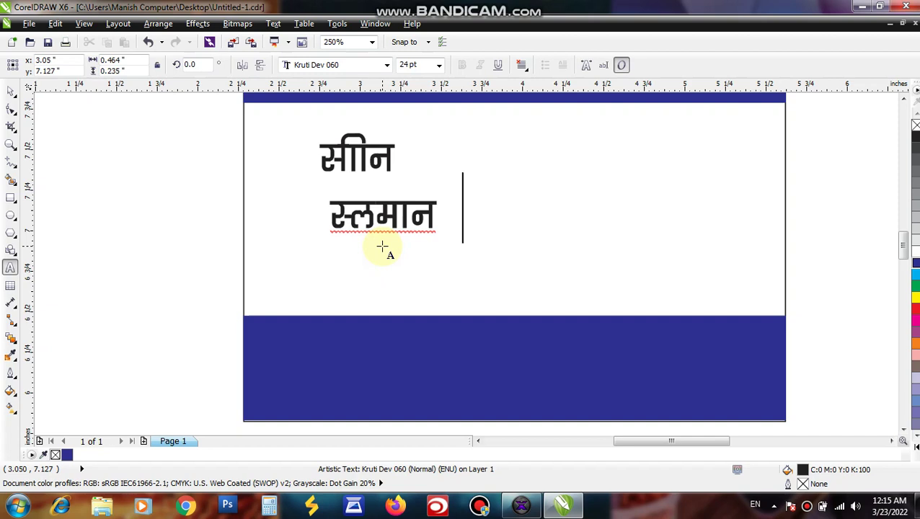
# Test digits, half letters and special characters after the Hindi name in the lower text, including "१११रू"
pyautogui.write('ख')
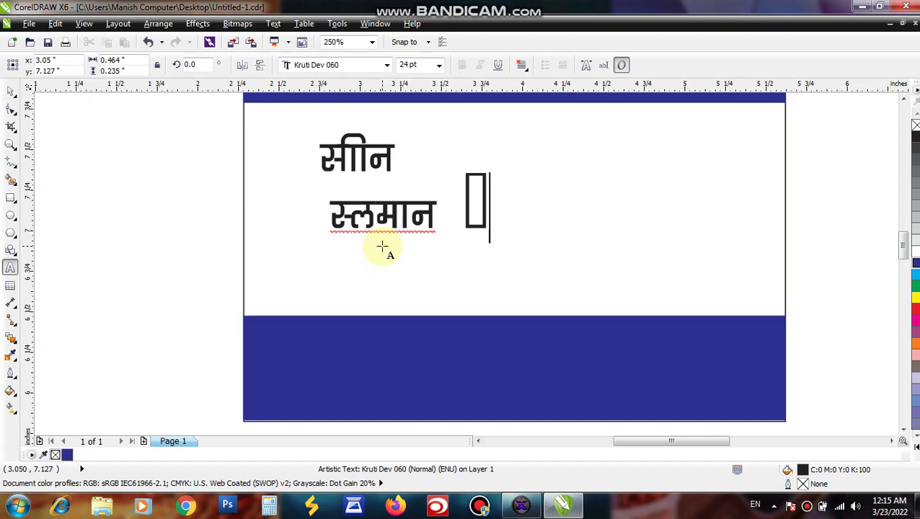
pyautogui.write("'")
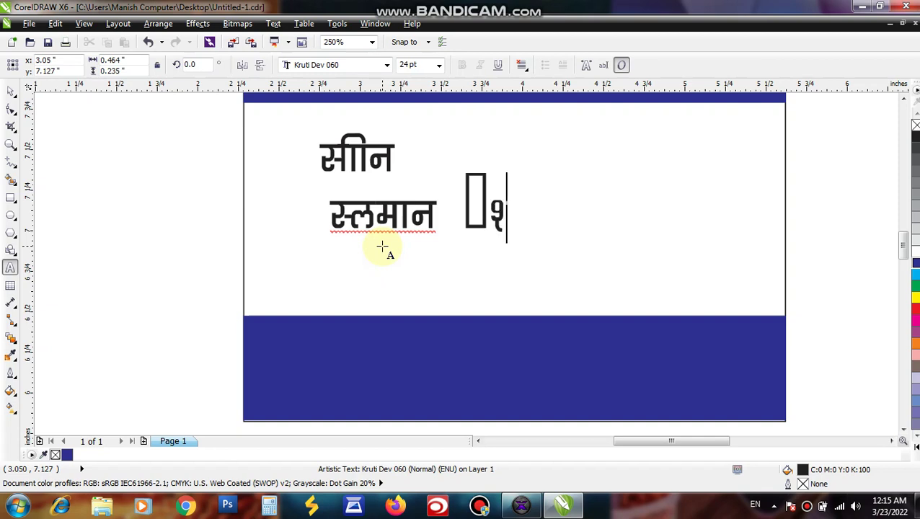
pyautogui.write('k')
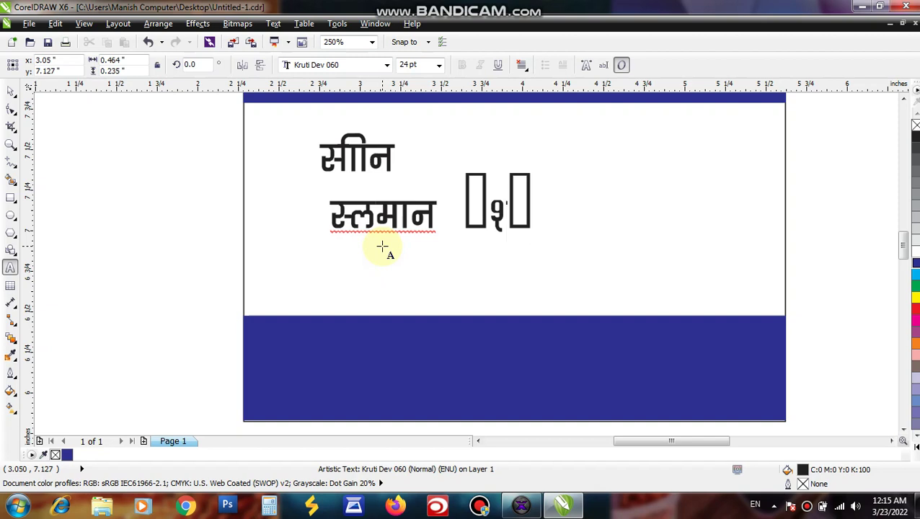
pyautogui.hotkey('ctrl', 'z')
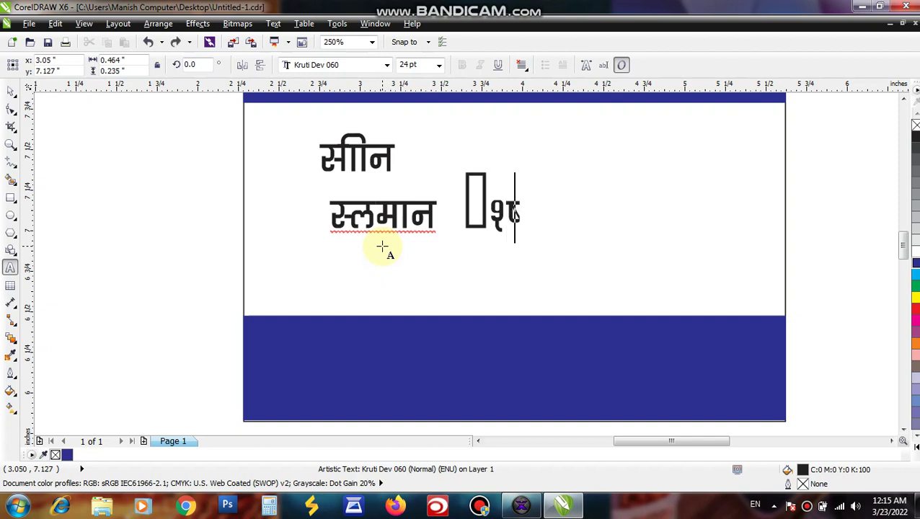
pyautogui.hotkey('shift', 'Left')
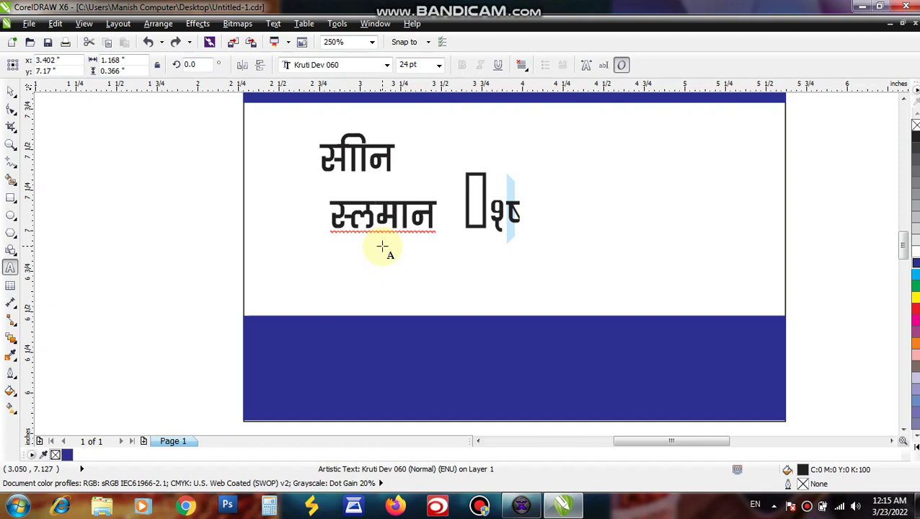
pyautogui.write('11:')
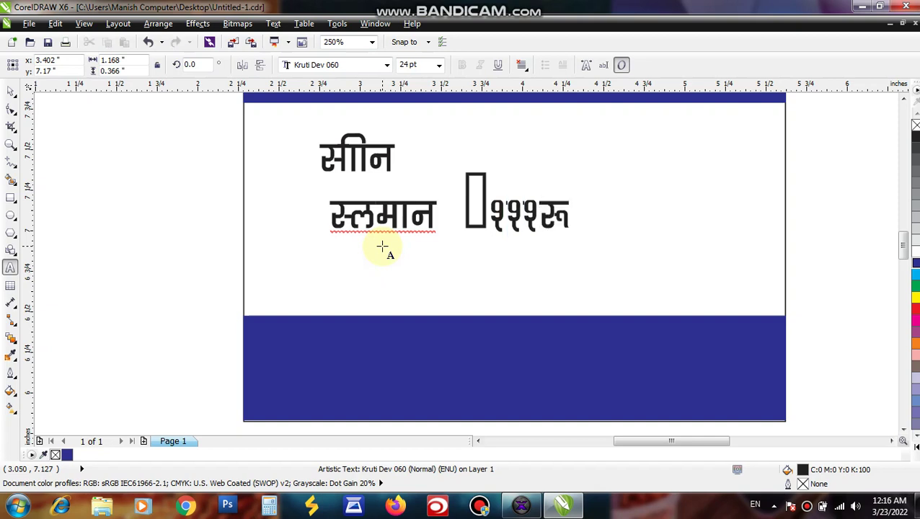
pyautogui.write('~~')
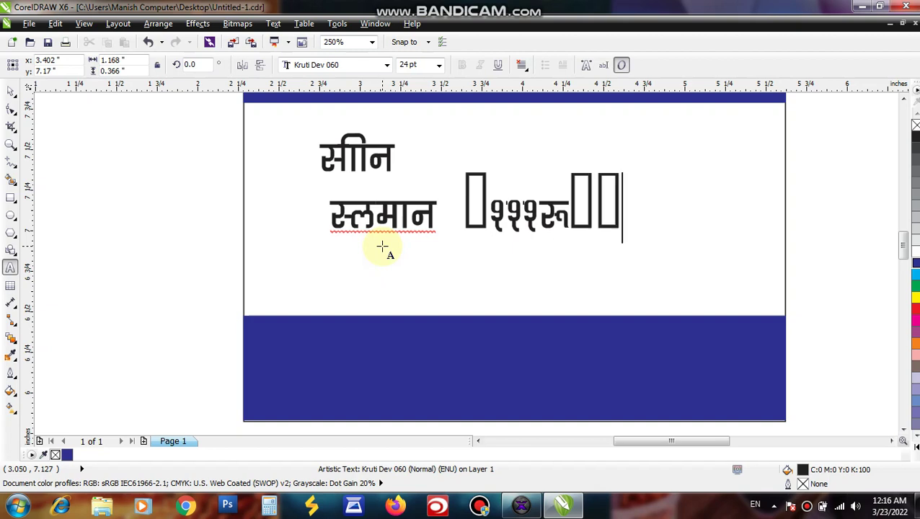
pyautogui.write('~~~')
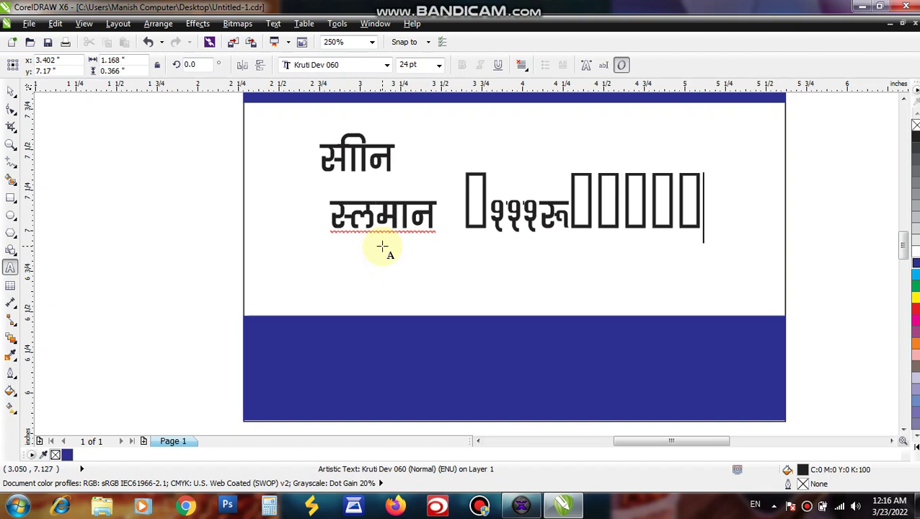
pyautogui.press('BackSpace')
pyautogui.write('g')
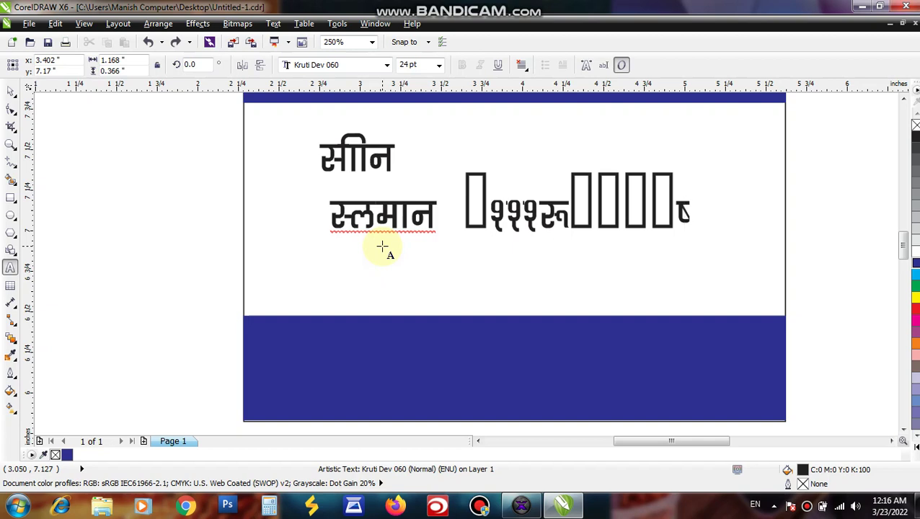
# Replace the whole lower text with two Hindi first names
pyautogui.hotkey('ctrl', 'a')
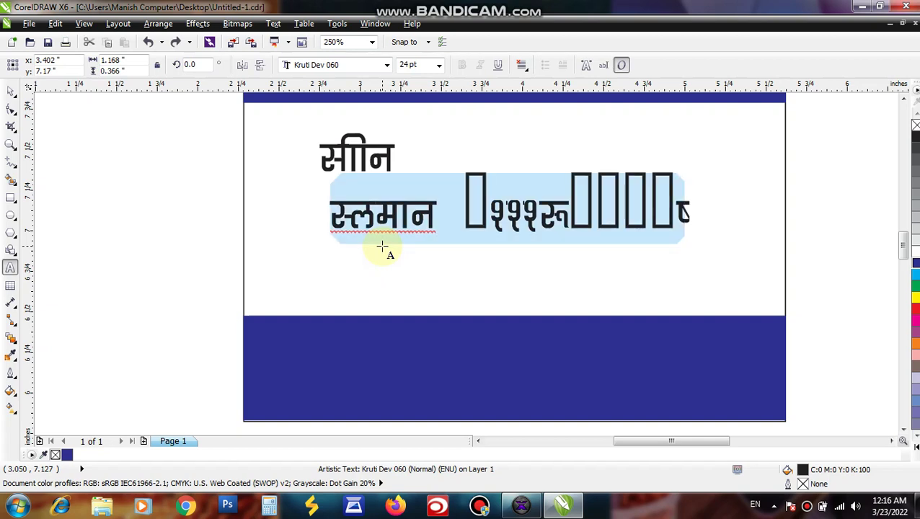
pyautogui.write('स्ती')
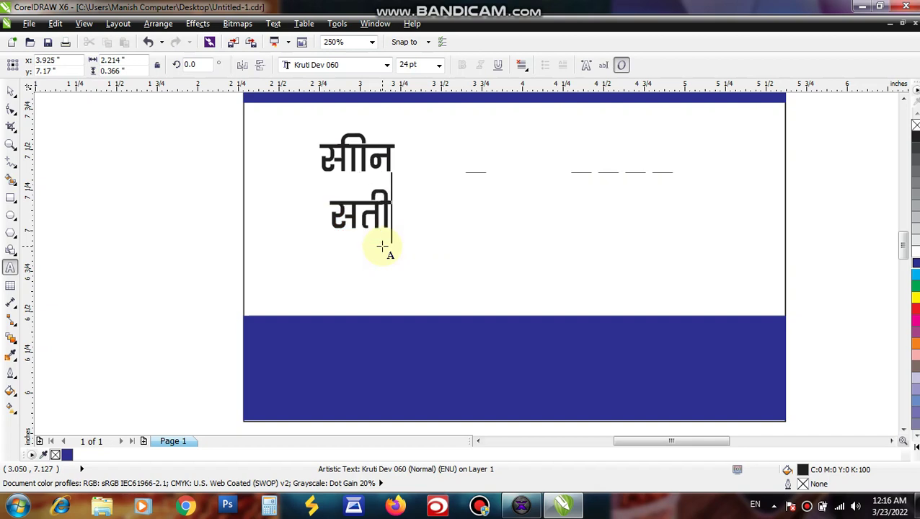
pyautogui.write('श')
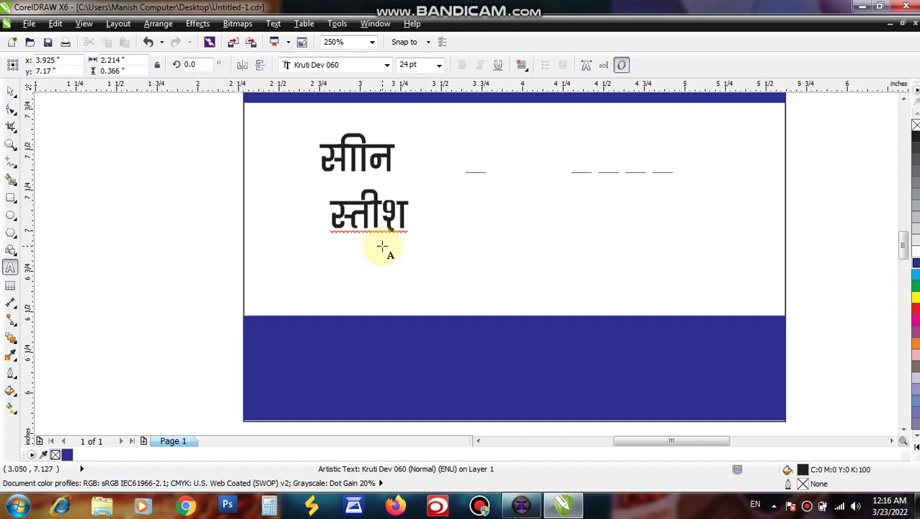
pyautogui.write('eh')
pyautogui.press('BackSpace')
pyautogui.write('uh')
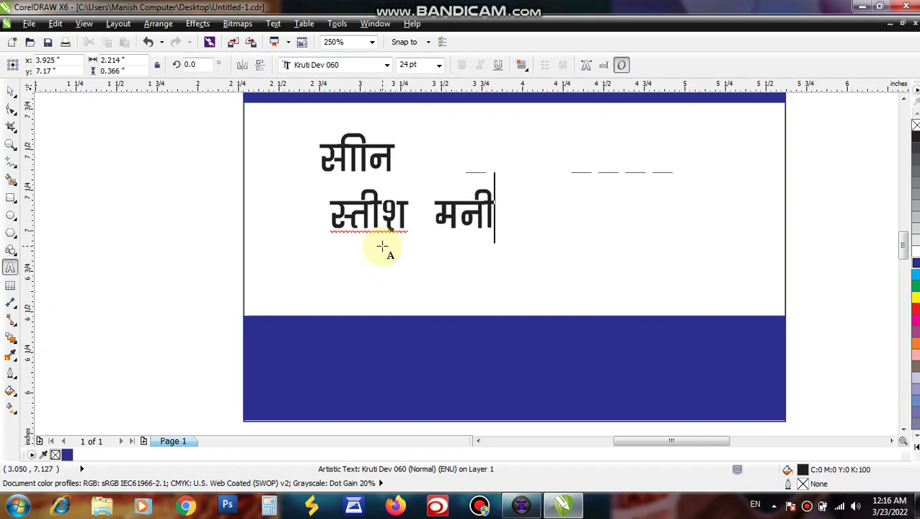
pyautogui.write('"')
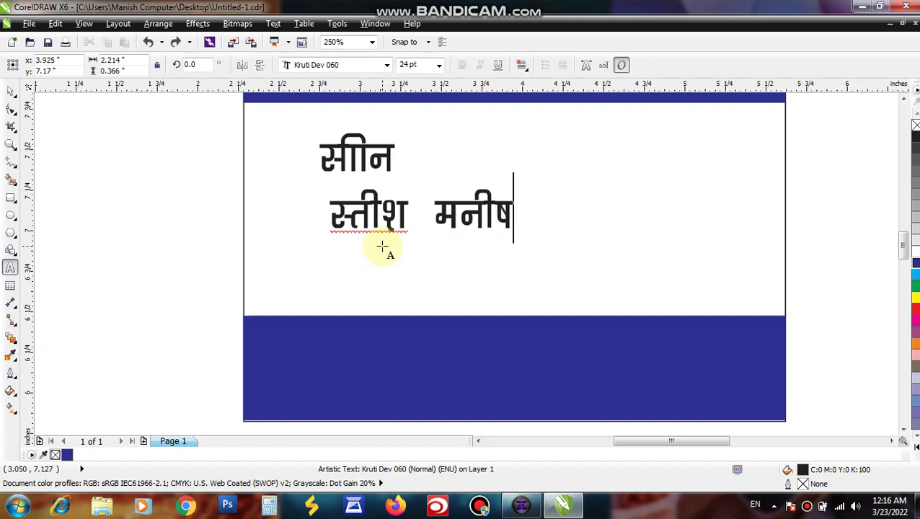
# Finish text editing and delete the lower text object beneath the sample word
pyautogui.hotkey('ctrl', 'space')
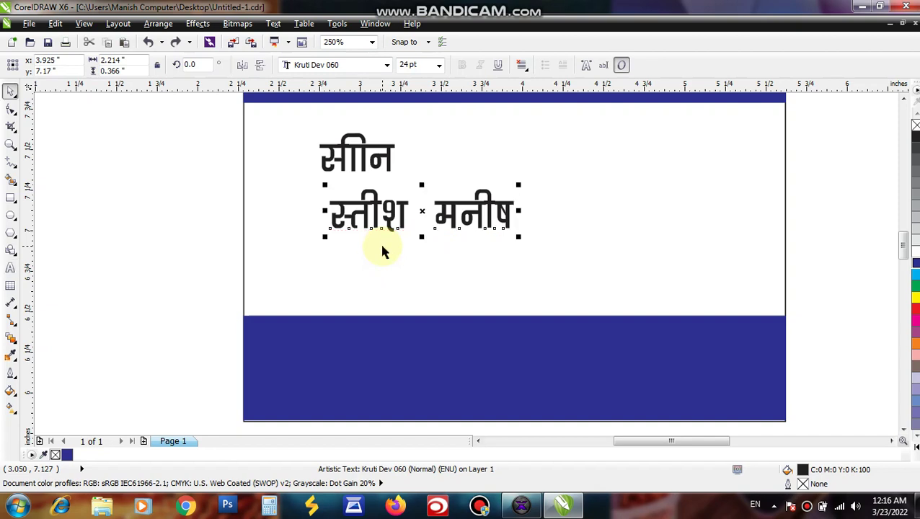
pyautogui.press('Delete')
pyautogui.press('Delete')
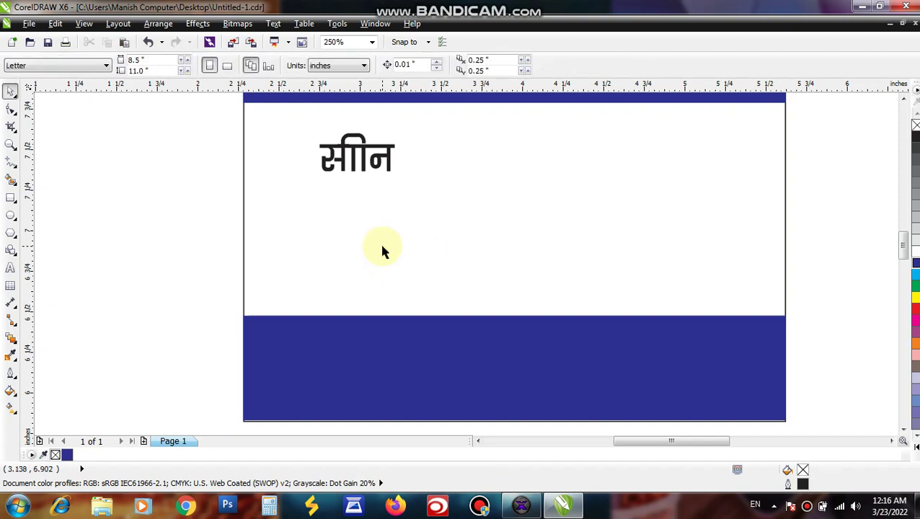
# Try deleting the remaining sample word "सीान", undo the deletion and clear the selection
pyautogui.click(358, 163)
pyautogui.press('Delete')
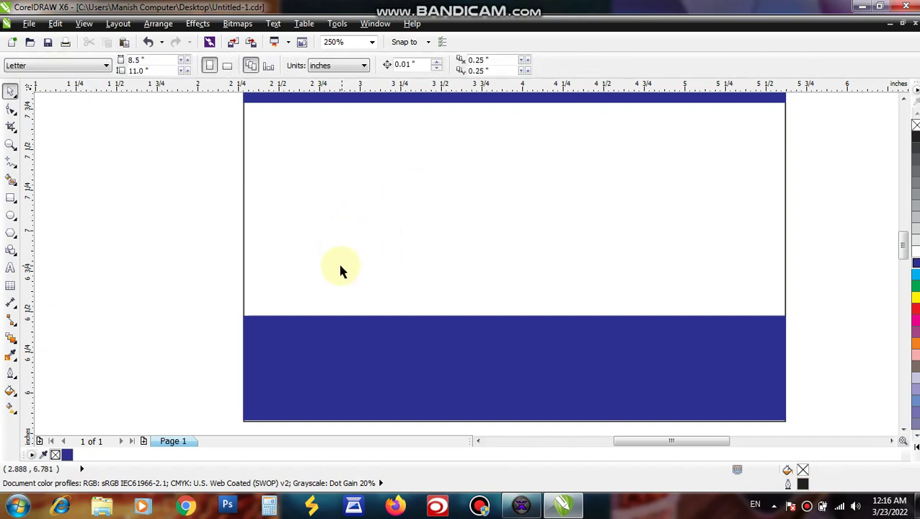
pyautogui.hotkey('ctrl', 'z')
pyautogui.click(409, 211)
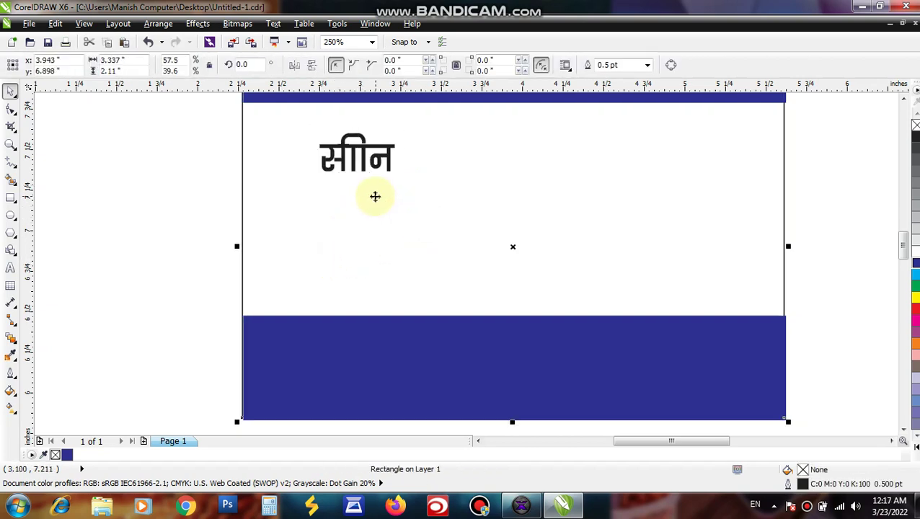
pyautogui.click(167, 202)
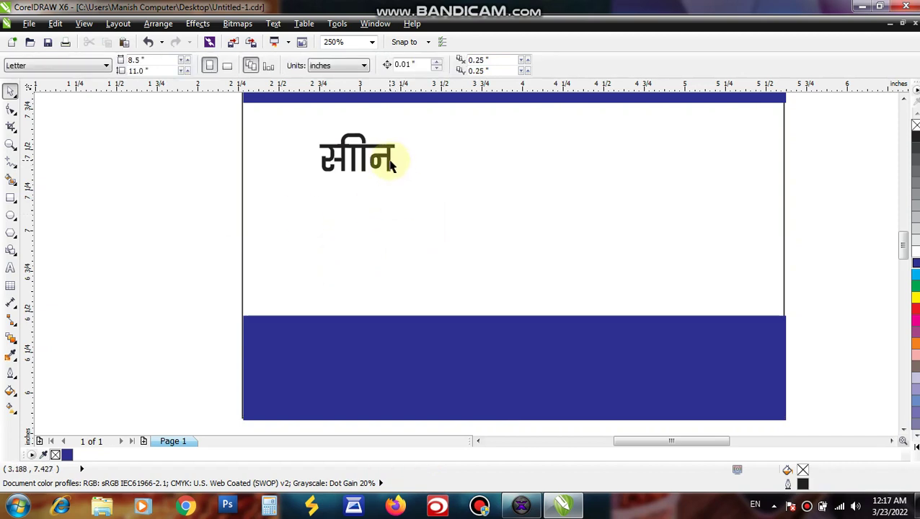
# Try moving the sample word "सीान" sideways across the white area, undo the move and deselect everything
pyautogui.click(388, 163)
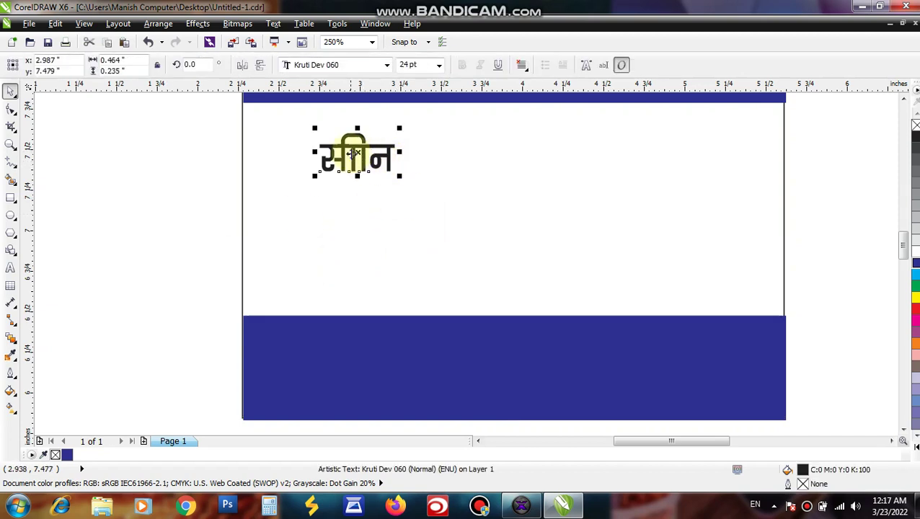
pyautogui.moveTo(354, 153); pyautogui.dragTo(519, 150)
pyautogui.hotkey('ctrl', 'z')
pyautogui.click(509, 182)
pyautogui.click(121, 226)
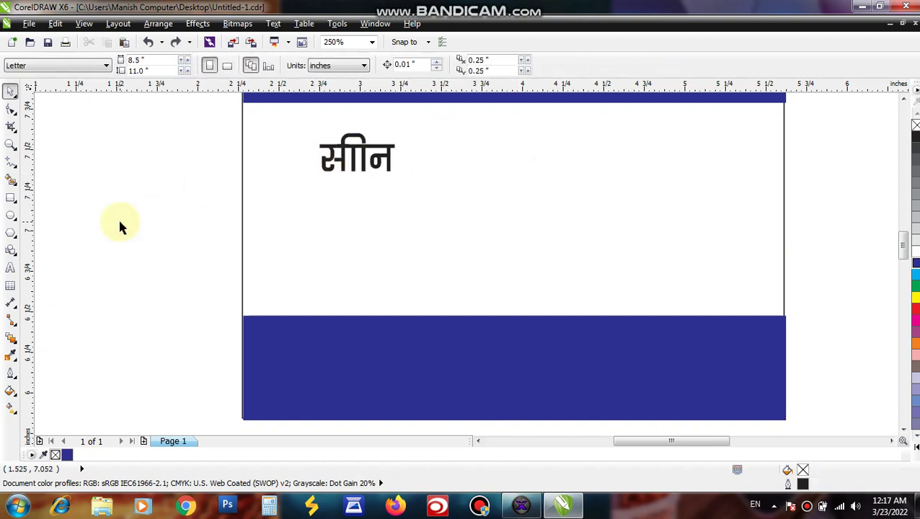
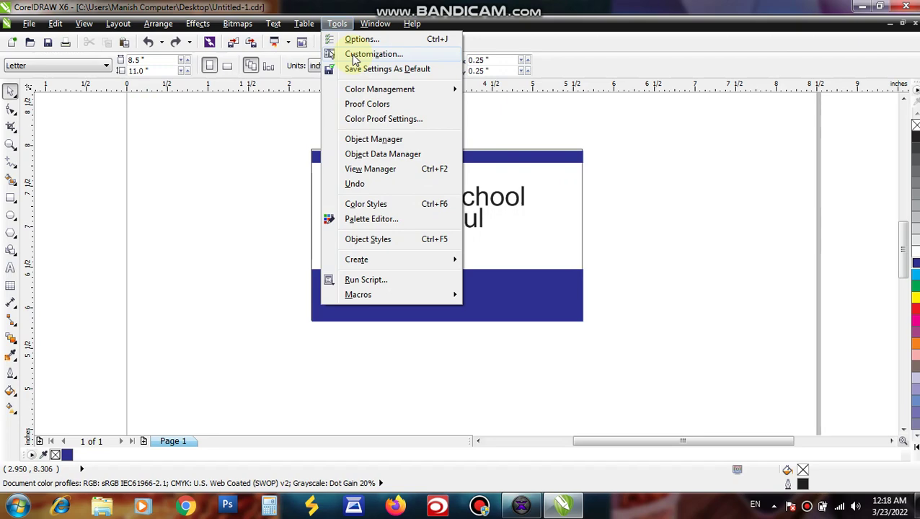
# Turn off automatic capitalization of the first letter of sentences in the QuickCorrect text options and apply the change
pyautogui.click(392, 58)
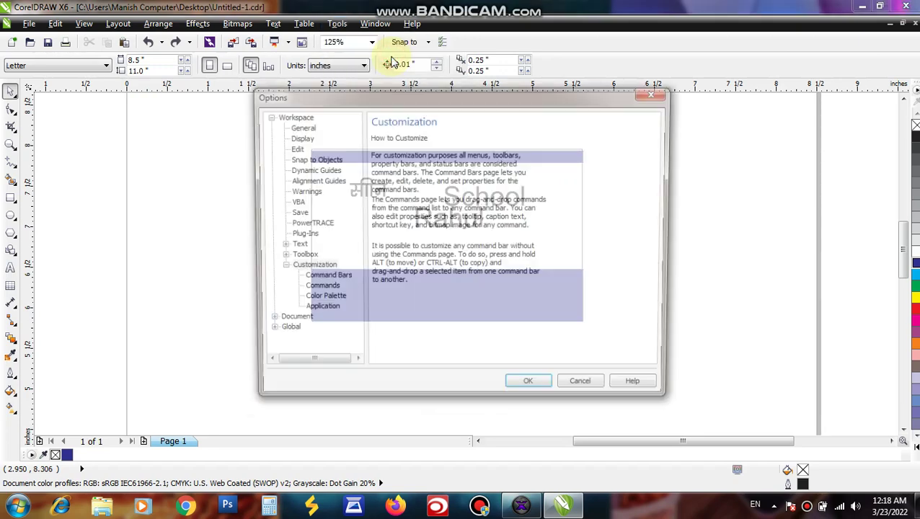
pyautogui.moveTo(413, 98); pyautogui.dragTo(416, 92)
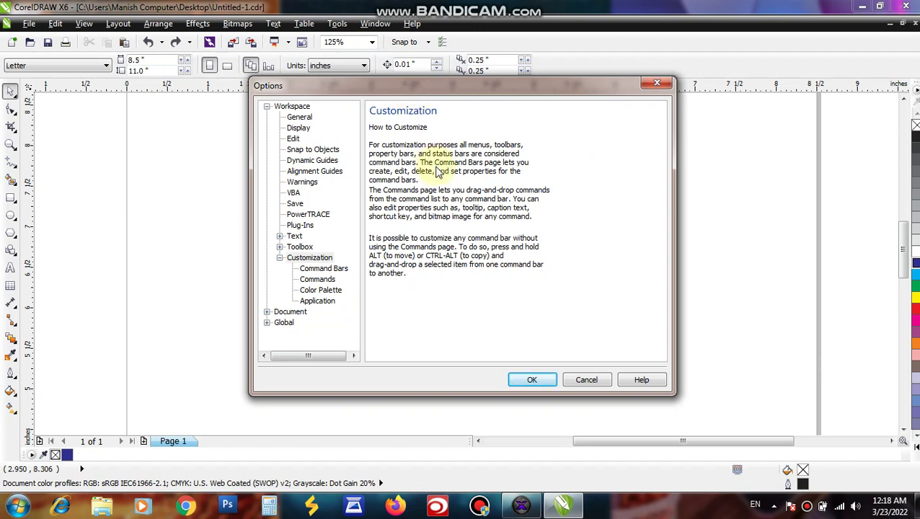
pyautogui.doubleClick(294, 237)
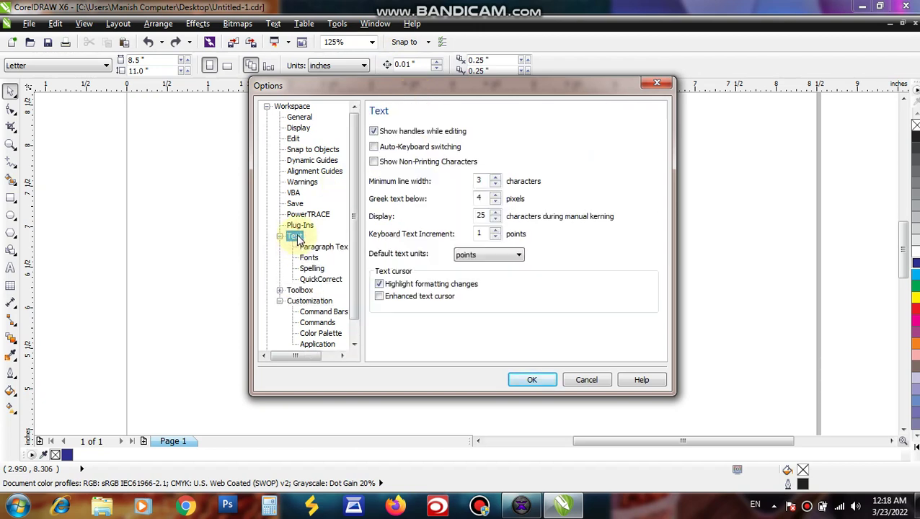
pyautogui.click(318, 282)
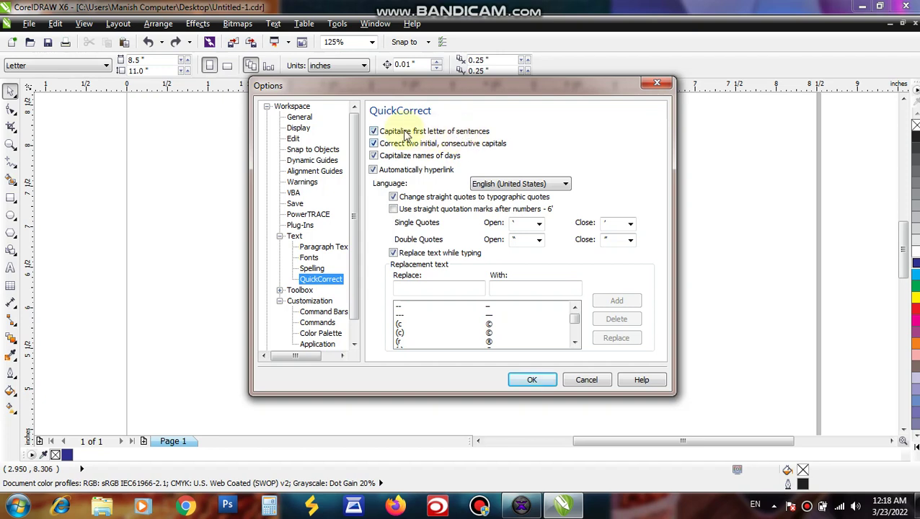
pyautogui.click(374, 132)
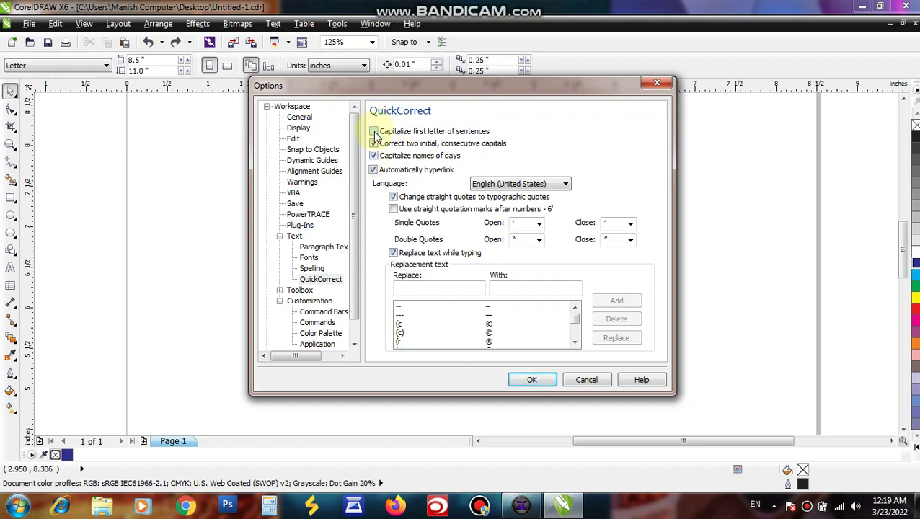
pyautogui.click(537, 379)
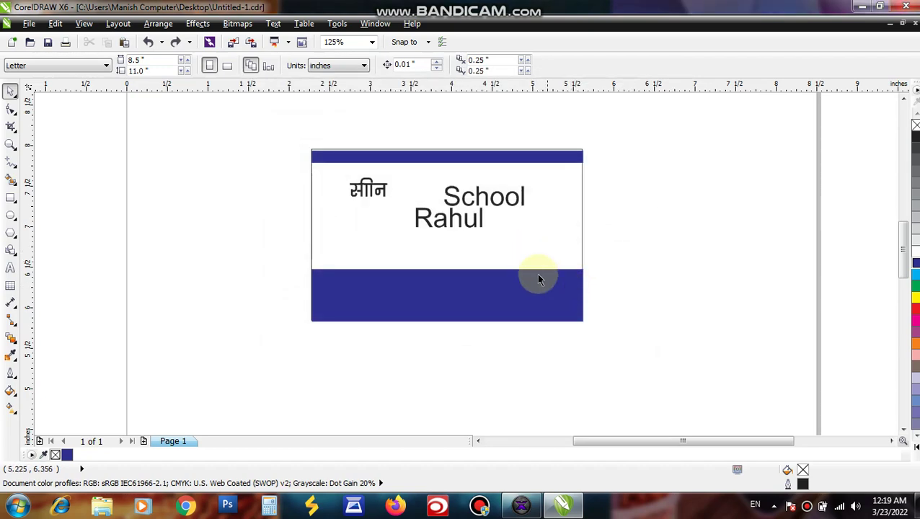
# Duplicate the sample word "सीान" below the original and replace the copy's text with "स्थान"
pyautogui.moveTo(367, 192); pyautogui.dragTo(378, 232)
pyautogui.hotkey('ctrl', 'z')
pyautogui.doubleClick(347, 222)
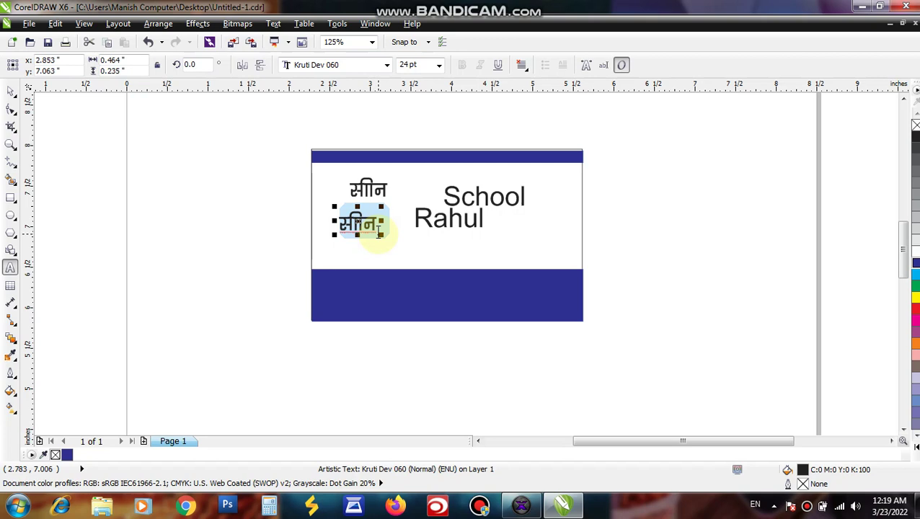
pyautogui.write('L?f')
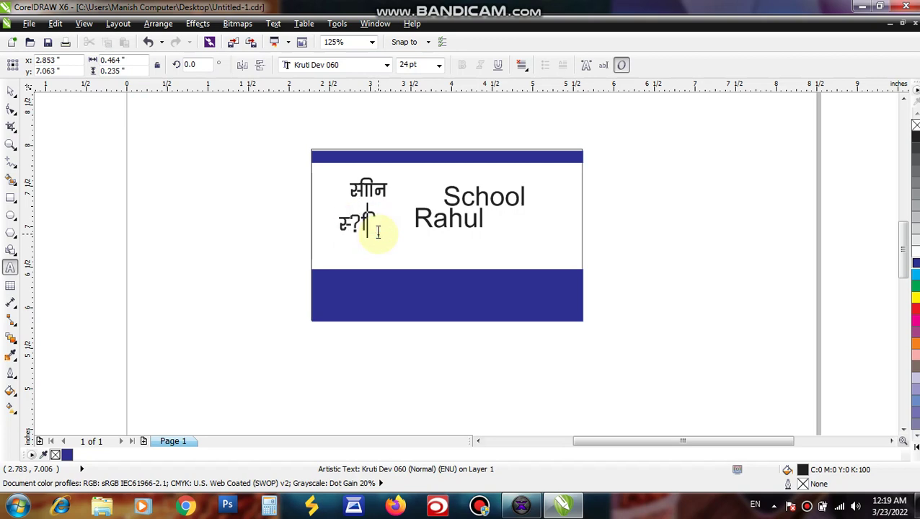
pyautogui.press('BackSpace')
pyautogui.press('BackSpace')
pyautogui.write('Fkku')
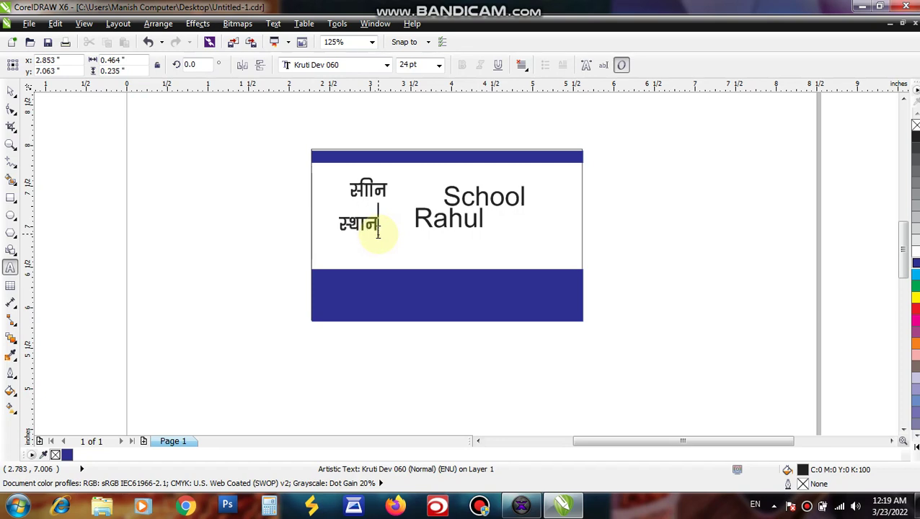
pyautogui.click(376, 231)
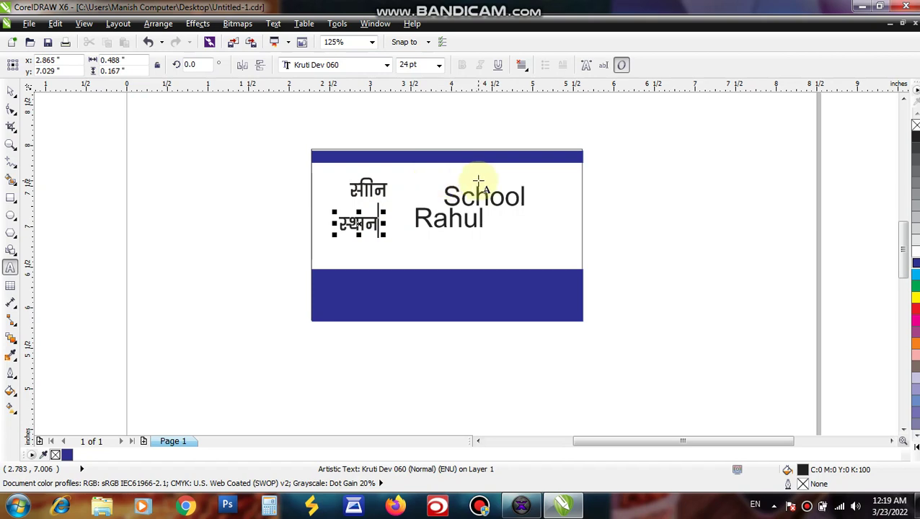
# Undo the text replacement in the lower copy, leave text editing and deselect it
pyautogui.hotkey('ctrl', 'z')
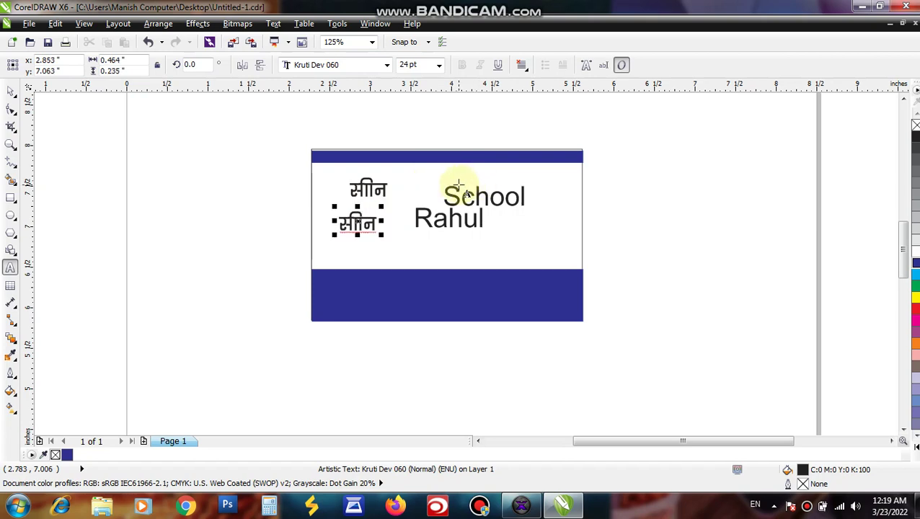
pyautogui.click(360, 224)
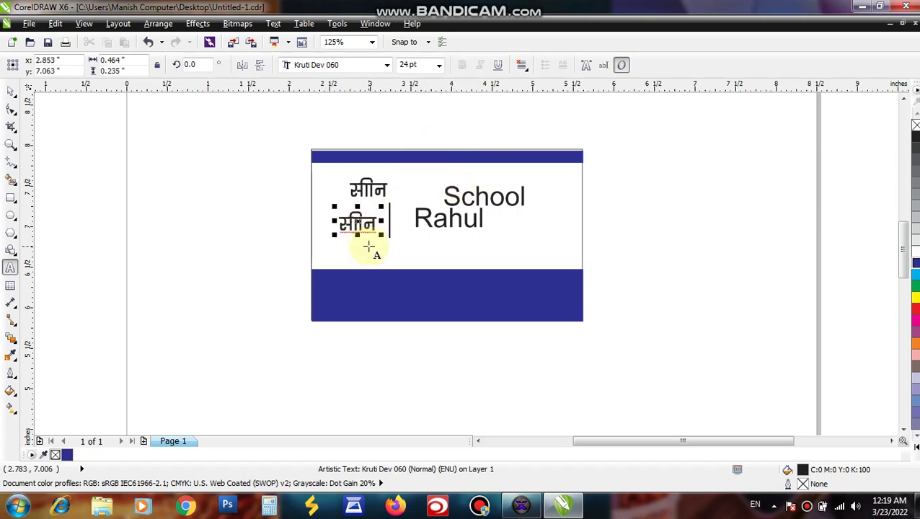
pyautogui.hotkey('ctrl', 'space')
pyautogui.click(405, 123)
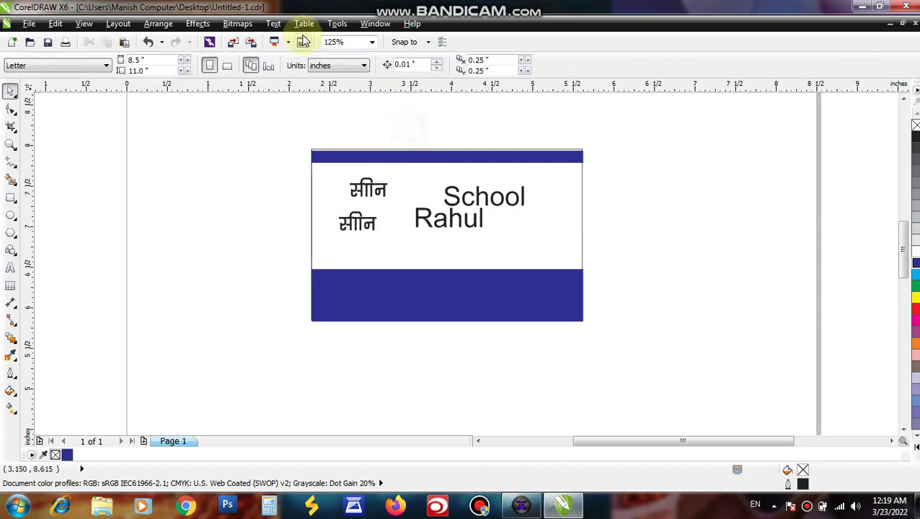
# Turn off QuickCorrect's sentence, double-capital and day-name corrections, automatic hyperlinks, typographic quotes and text replacement while typing, and apply the changes
pyautogui.click(337, 24)
pyautogui.click(360, 55)
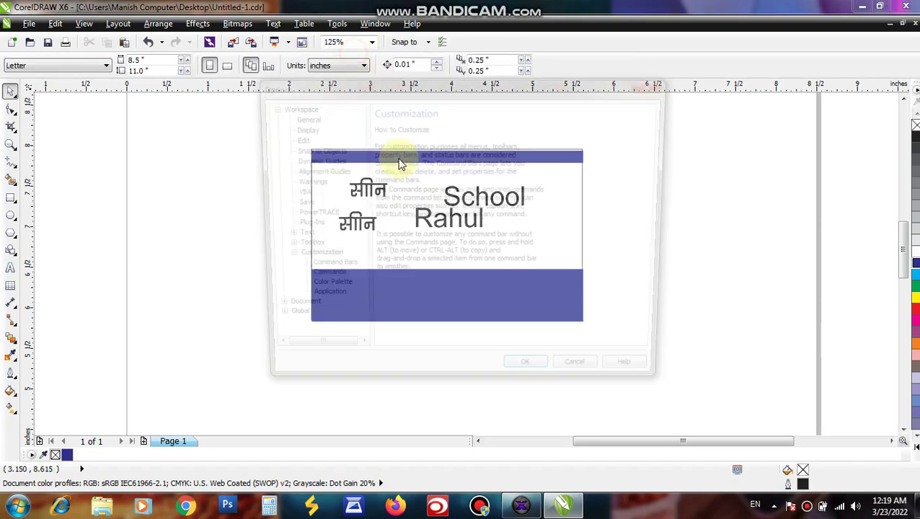
pyautogui.click(296, 236)
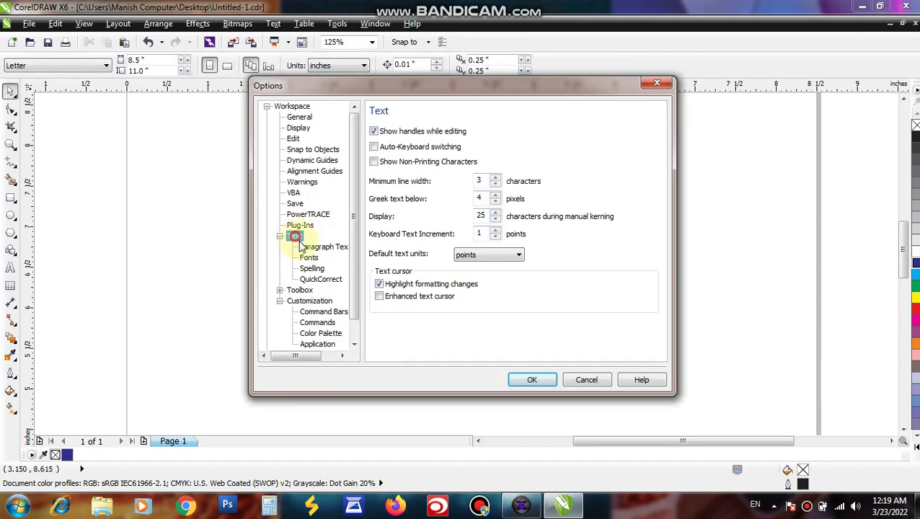
pyautogui.click(317, 281)
pyautogui.click(385, 131)
pyautogui.click(395, 145)
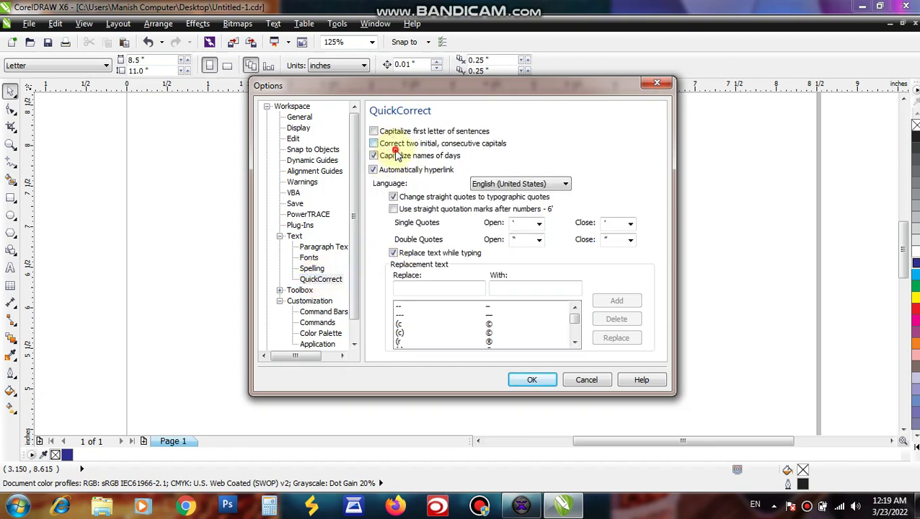
pyautogui.click(396, 156)
pyautogui.click(382, 171)
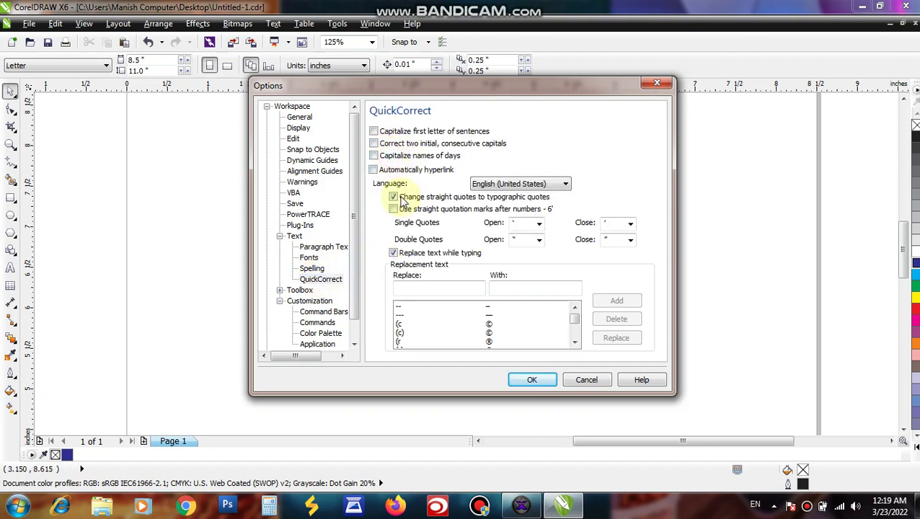
pyautogui.click(399, 199)
pyautogui.click(395, 253)
pyautogui.click(532, 382)
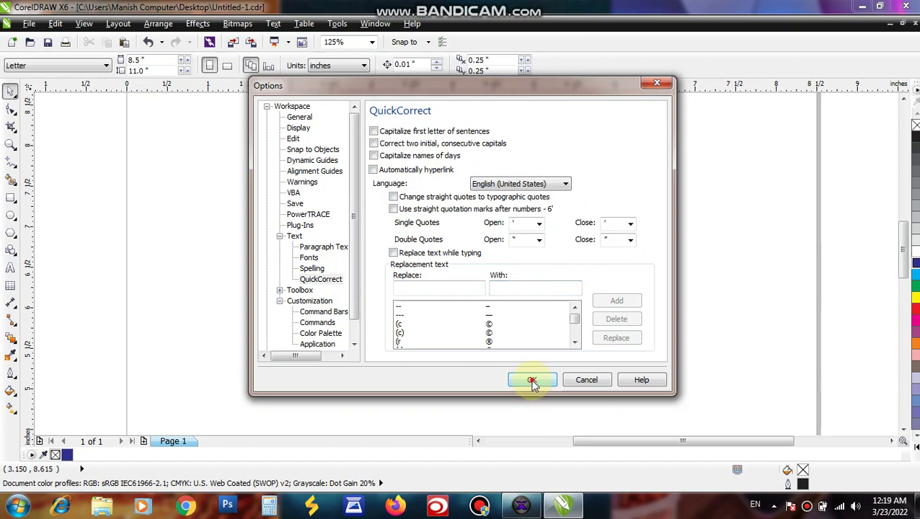
# Replace the lower sample word on the card with "स्थान" and leave text editing
pyautogui.doubleClick(360, 228)
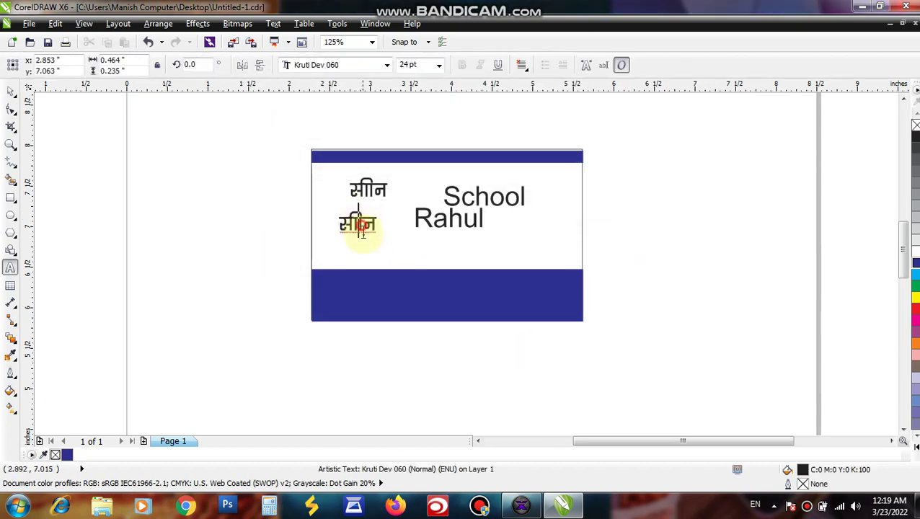
pyautogui.moveTo(363, 229); pyautogui.dragTo(366, 244)
pyautogui.write('LFkku')
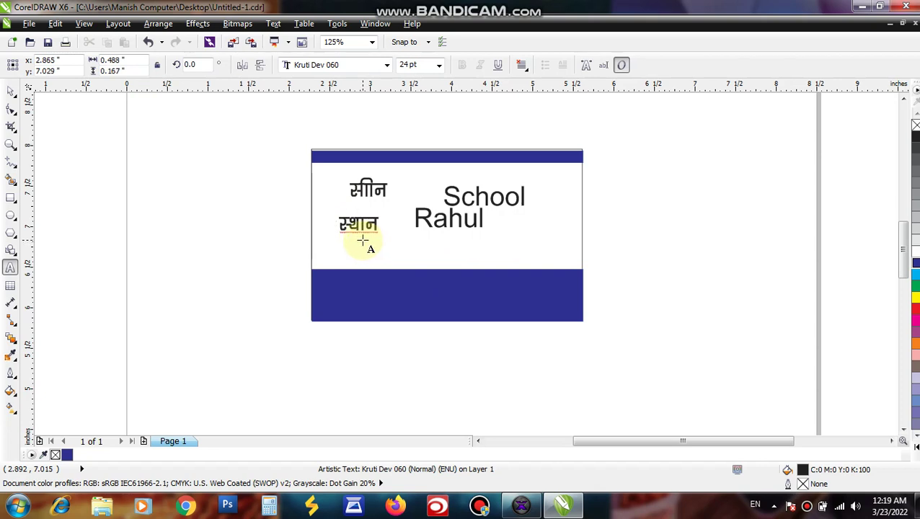
pyautogui.hotkey('ctrl', 'space')
# Duplicate the word "स्थान" outside the card, beyond its upper left corner, and replace the copy's text with a Hindi first name
pyautogui.moveTo(368, 241); pyautogui.dragTo(246, 160)
pyautogui.doubleClick(246, 160)
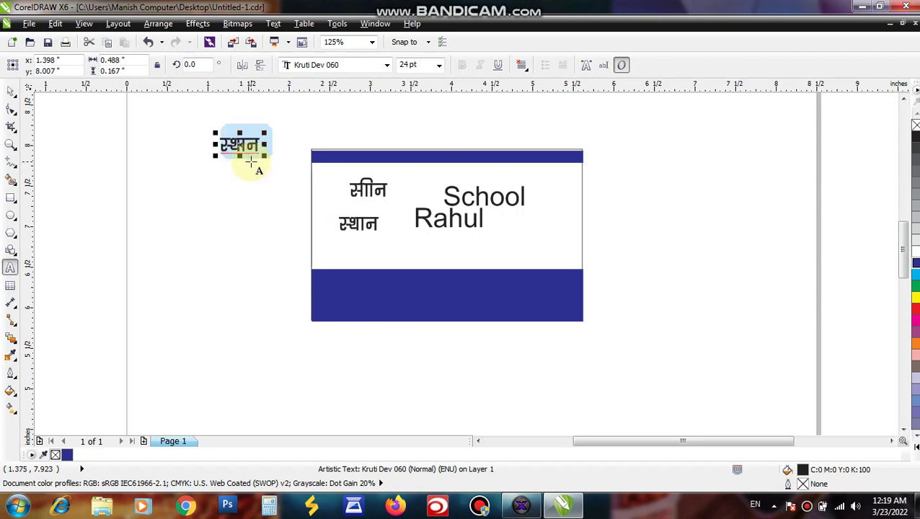
pyautogui.write('lyeku')
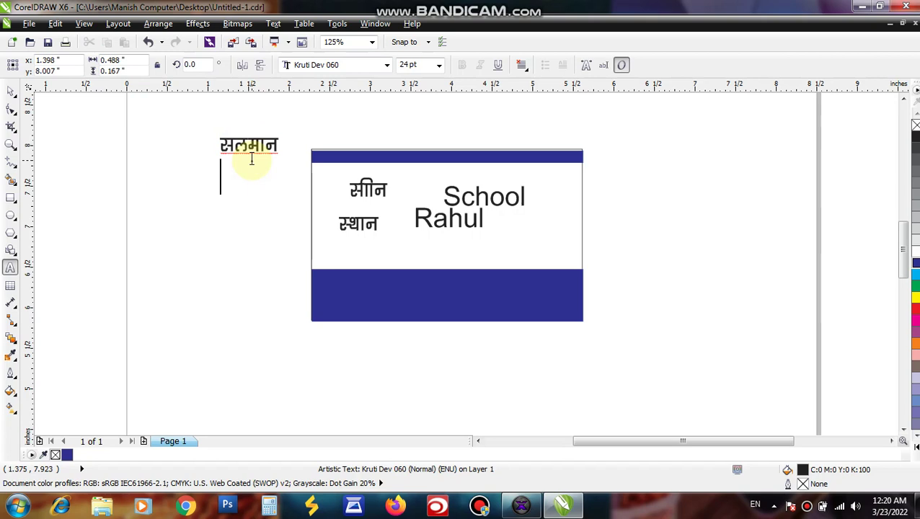
pyautogui.hotkey('ctrl', 'space')
# Duplicate the Hindi name just below itself and replace the copy's text with another first name followed by "?"
pyautogui.moveTo(238, 148); pyautogui.dragTo(217, 189)
pyautogui.rightClick(217, 189)
pyautogui.doubleClick(217, 186)
pyautogui.doubleClick(217, 181)
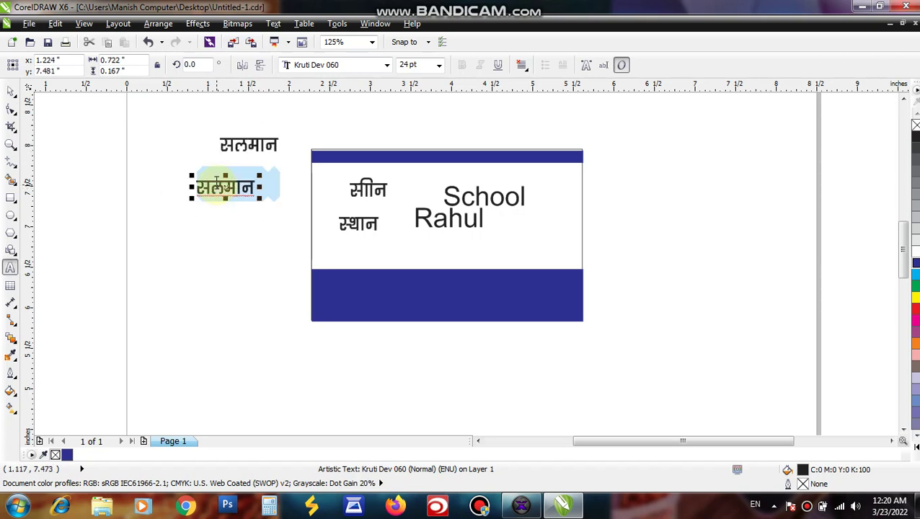
pyautogui.write("lrh'k")
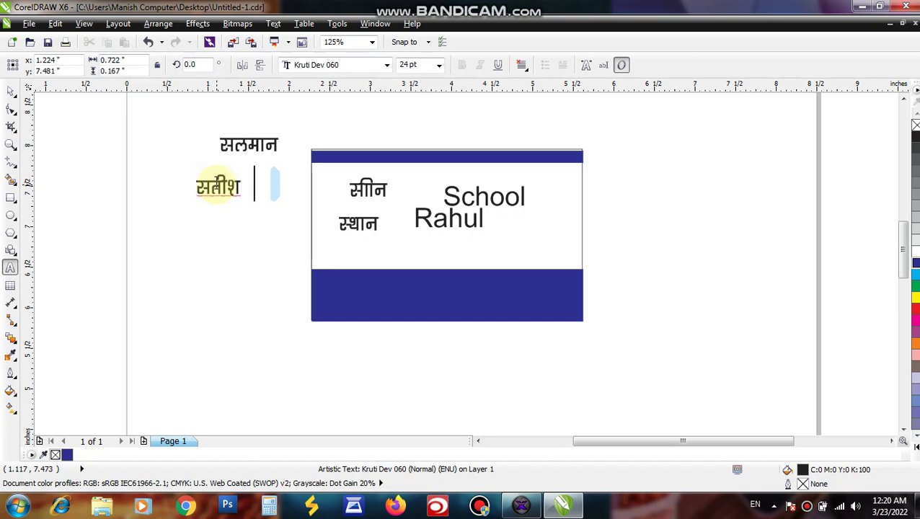
pyautogui.write(' ?')
pyautogui.hotkey('ctrl', 'space')
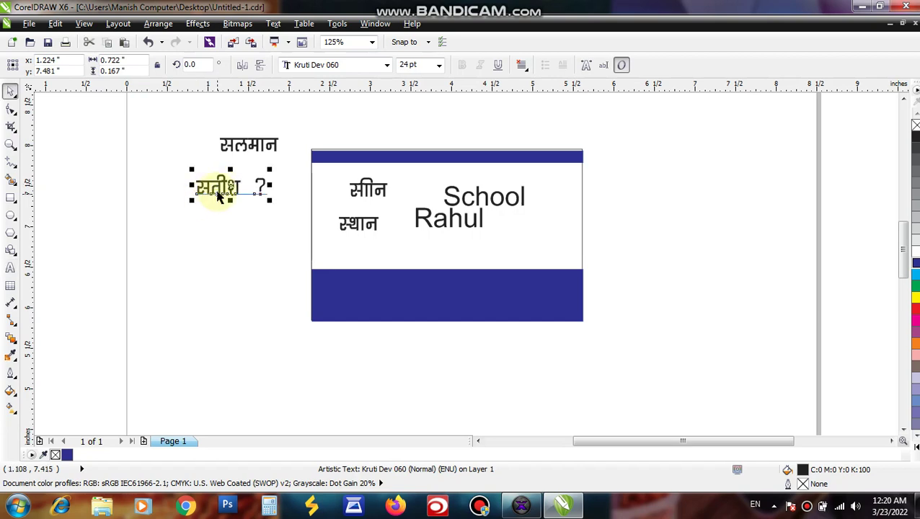
# Move the name with the question mark further down and replace its text with another Hindi first name and "प्रति"
pyautogui.moveTo(219, 196); pyautogui.dragTo(216, 229)
pyautogui.rightClick(216, 228)
pyautogui.click(175, 208)
pyautogui.click(176, 207)
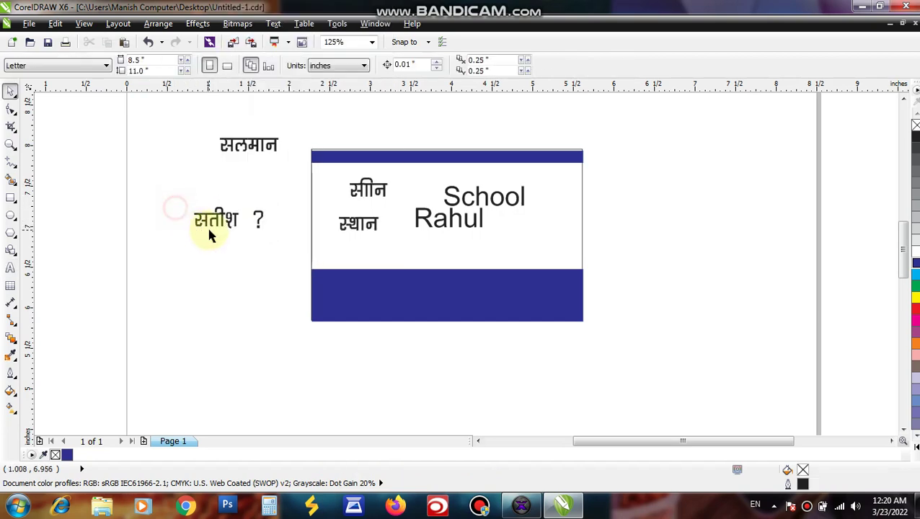
pyautogui.click(205, 220)
pyautogui.doubleClick(213, 226)
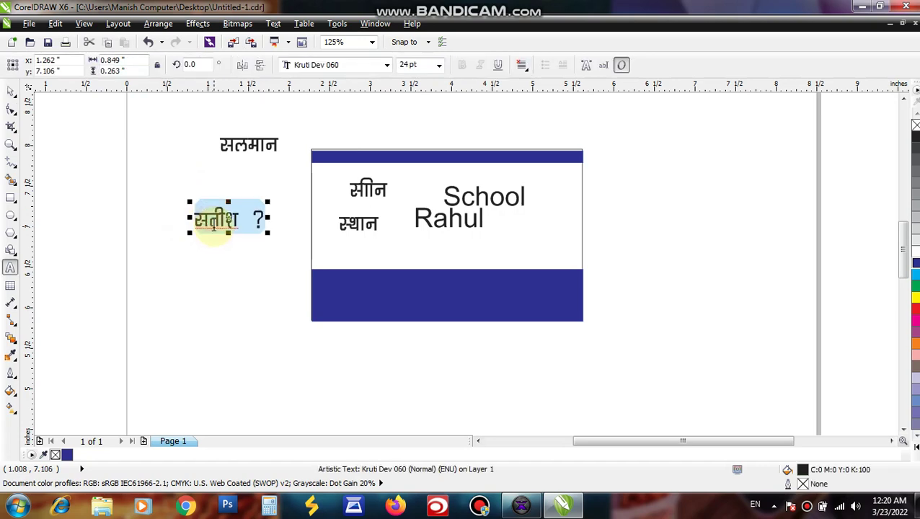
pyautogui.write('मनीष')
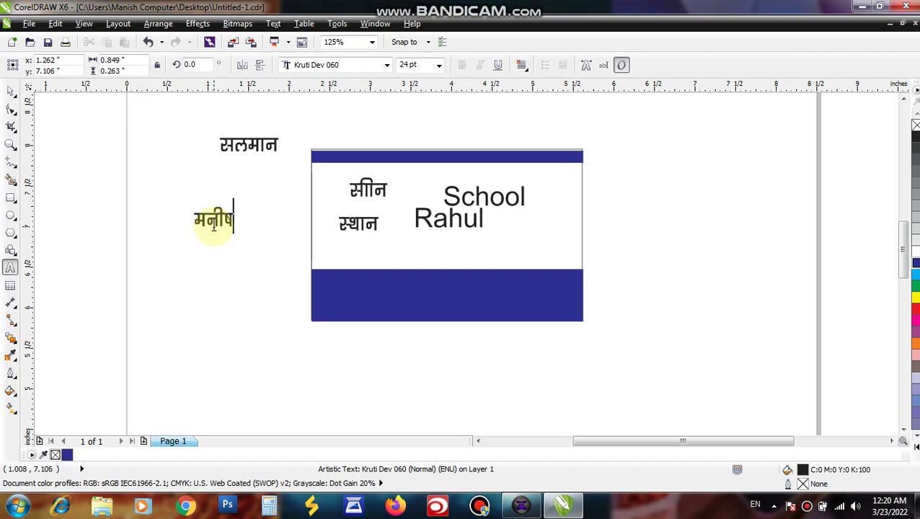
pyautogui.write(' प्रति')
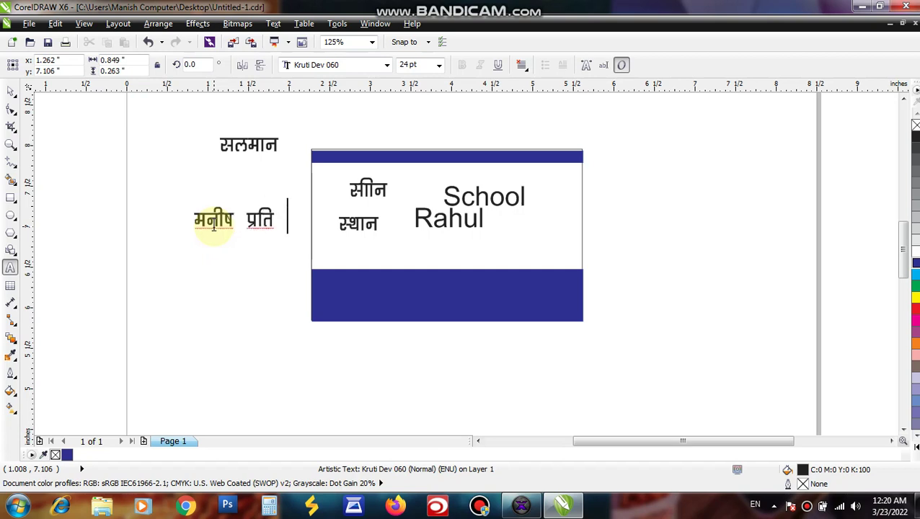
pyautogui.hotkey('ctrl', 'space')
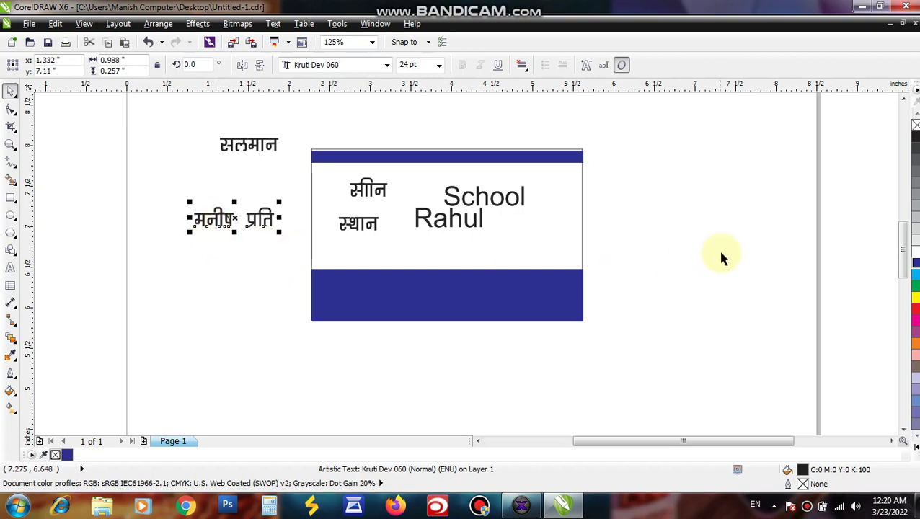
# Duplicate the word "School" onto the empty page area right of the card, replace the copy's text with lowercase "school" and deselect it
pyautogui.click(721, 256)
pyautogui.moveTo(494, 206); pyautogui.dragTo(684, 230)
pyautogui.doubleClick(687, 229)
pyautogui.write('schhol')
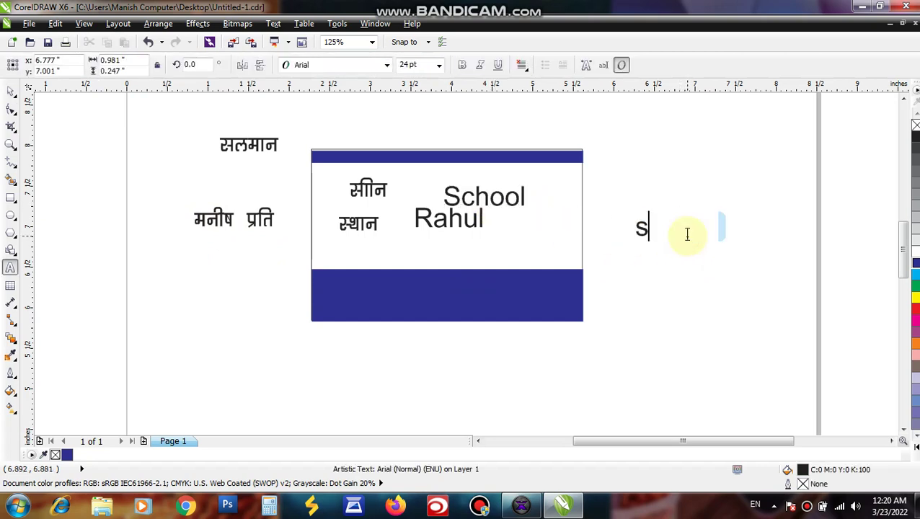
pyautogui.press('BackSpace')
pyautogui.press('BackSpace')
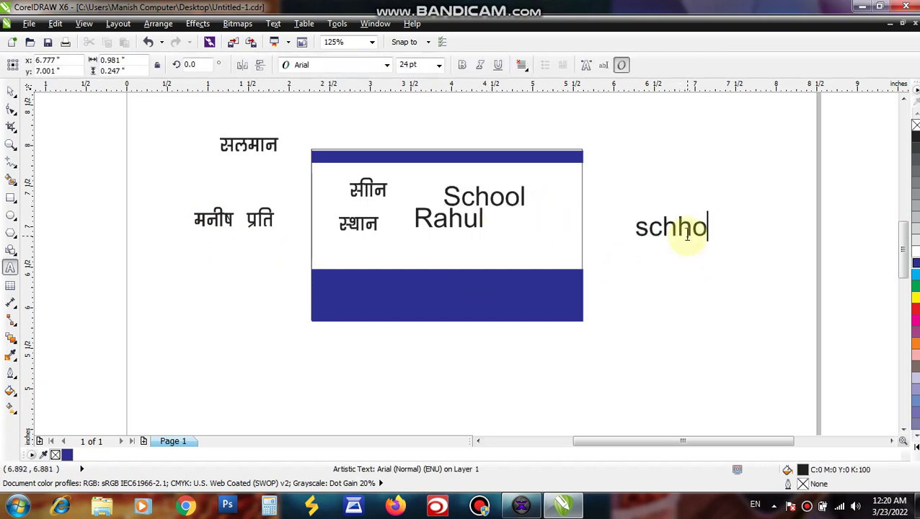
pyautogui.press('BackSpace')
pyautogui.write('o')
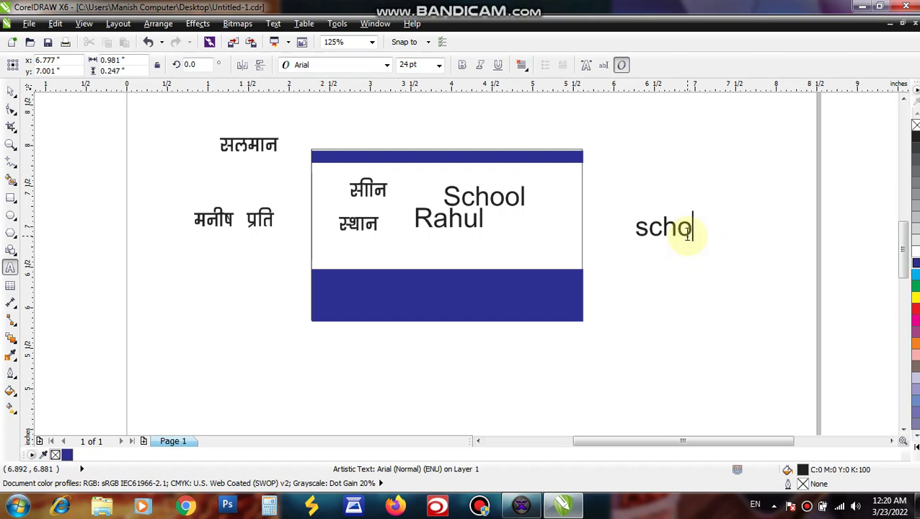
pyautogui.write('ol')
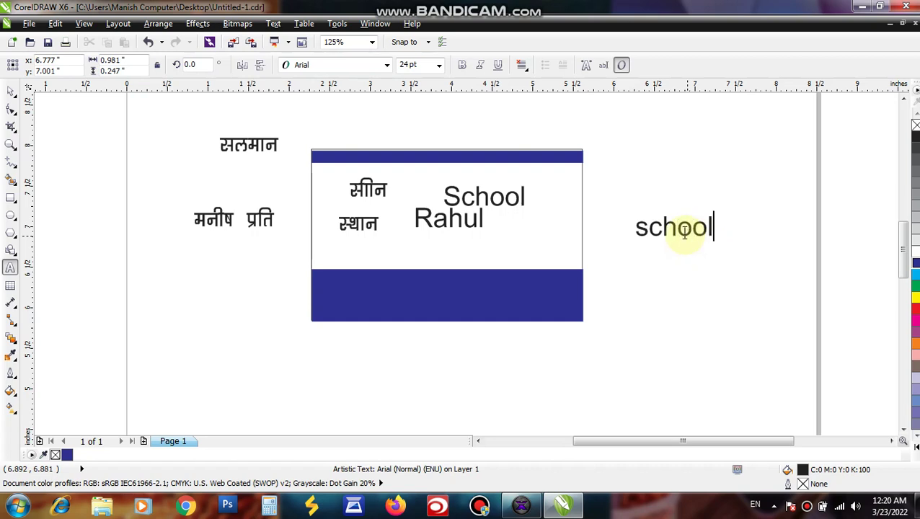
pyautogui.press('Escape')
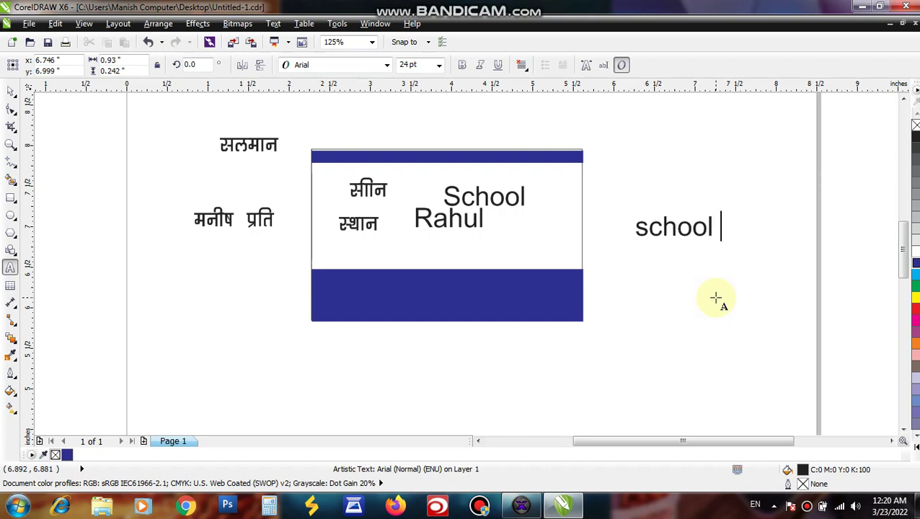
pyautogui.hotkey('ctrl', 'space')
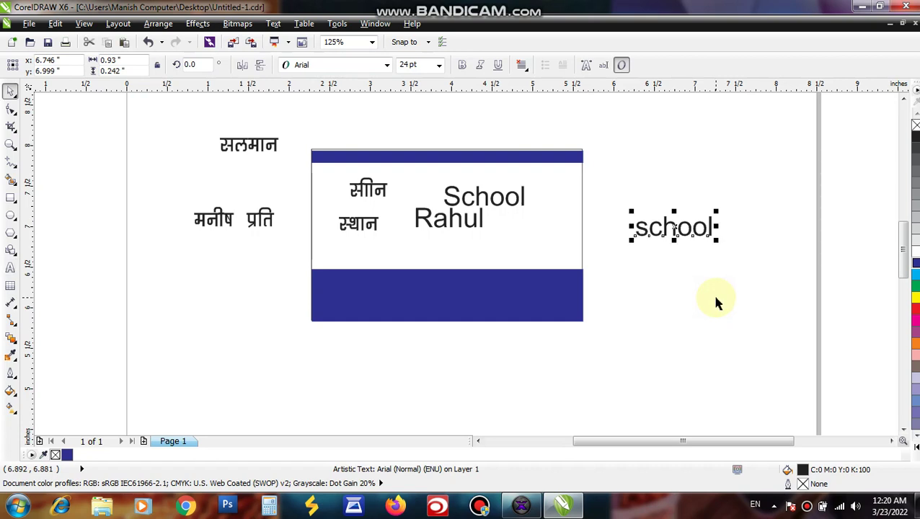
pyautogui.click(732, 228)
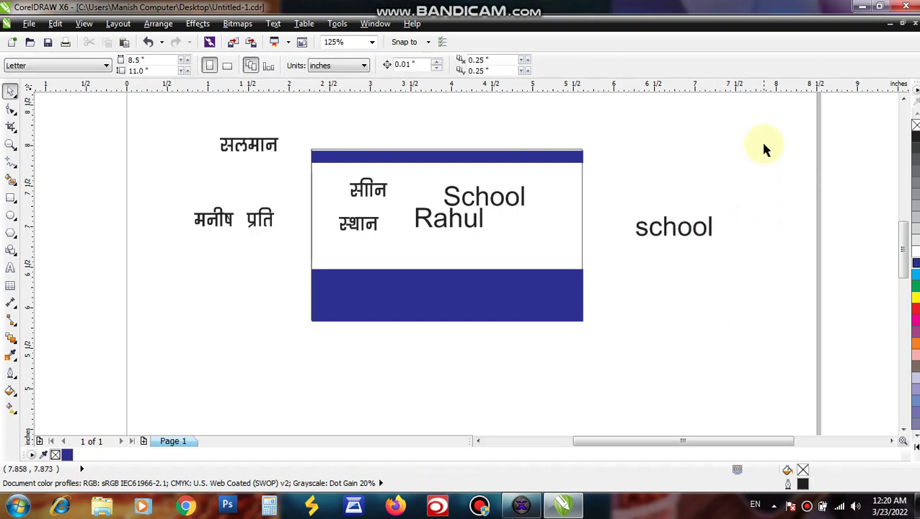
# Delete all sample texts on and around the card together with the thin blue strip along its upper edge
pyautogui.moveTo(727, 134); pyautogui.dragTo(123, 359)
pyautogui.click(267, 428)
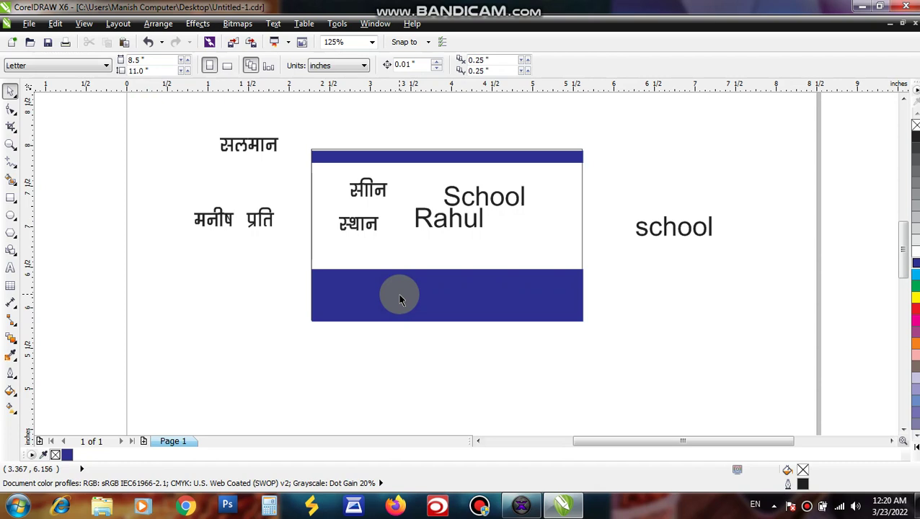
pyautogui.scroll(-2, 400, 299)
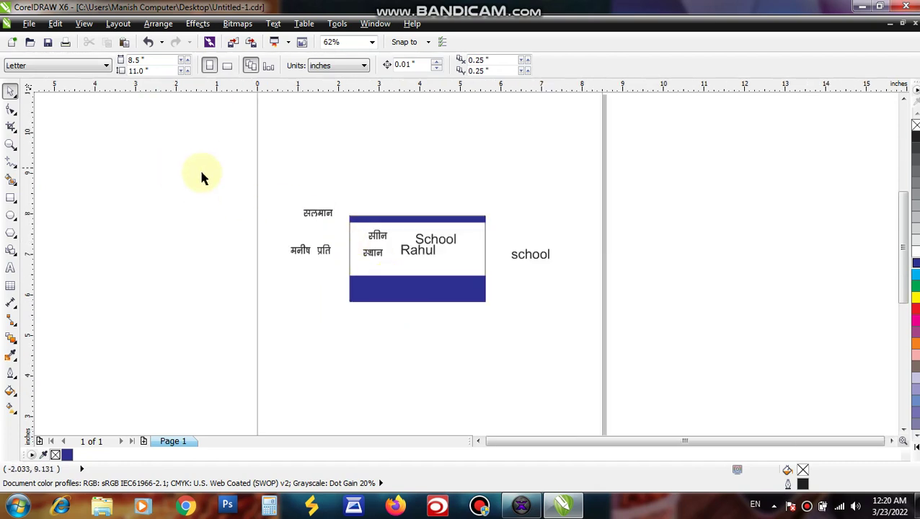
pyautogui.moveTo(228, 180); pyautogui.dragTo(635, 293)
pyautogui.press('Delete')
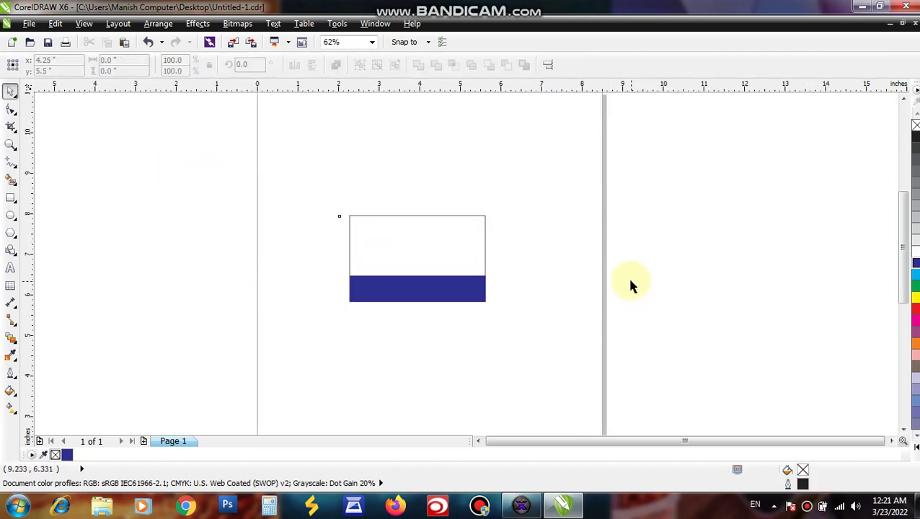
pyautogui.scroll(2, 400, 256)
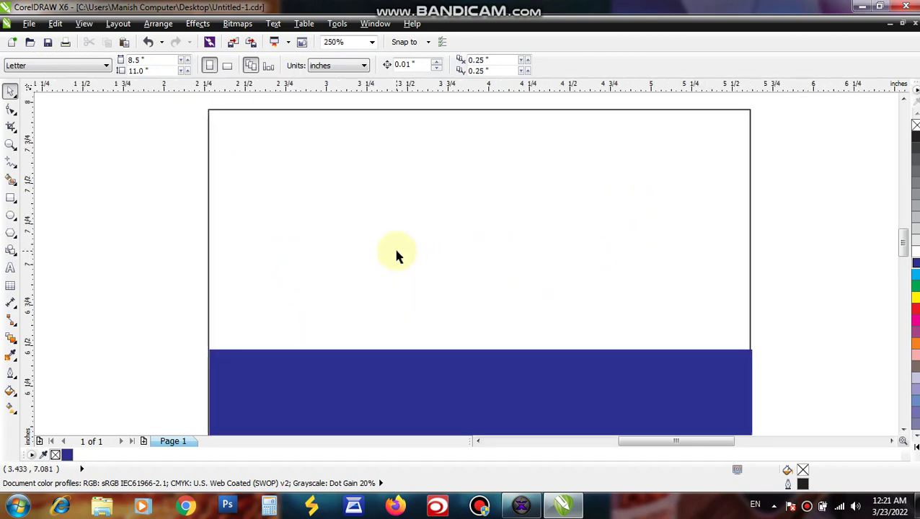
pyautogui.scroll(-1, 396, 255)
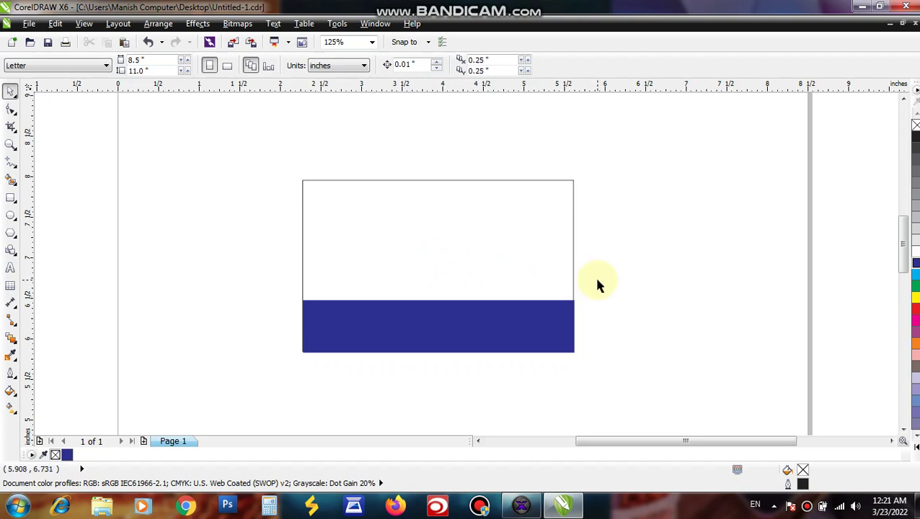
pyautogui.click(647, 249)
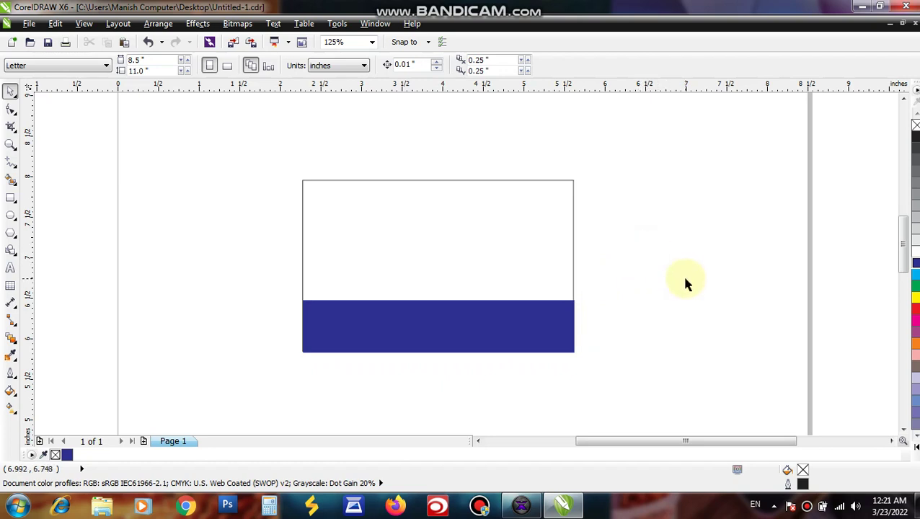